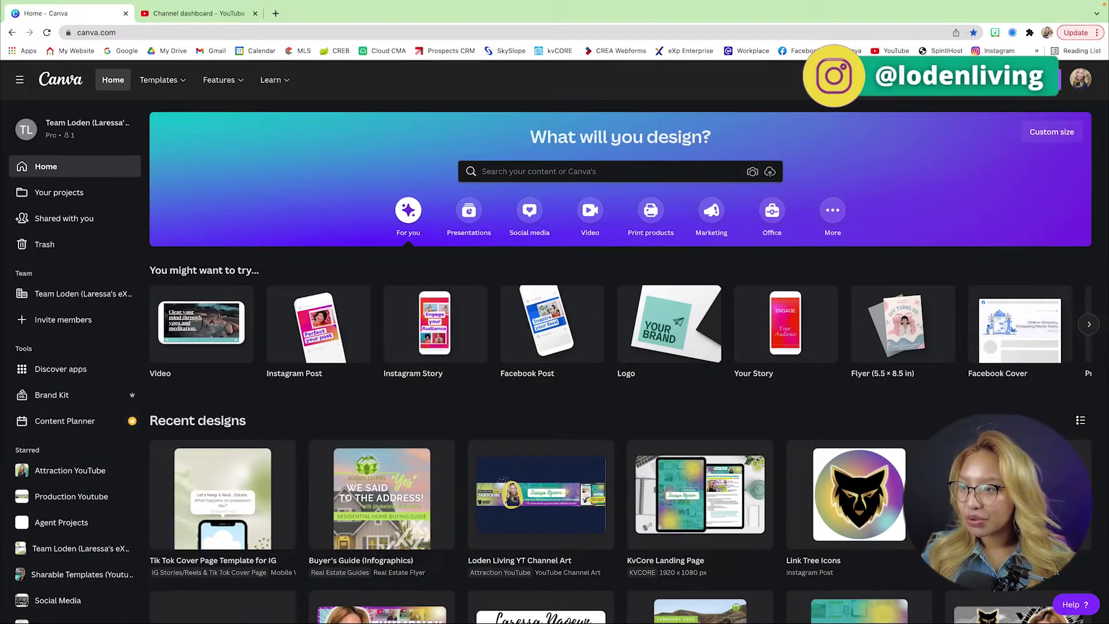
Create a new custom-size design 150 px wide and 150 px high
click(1023, 80)
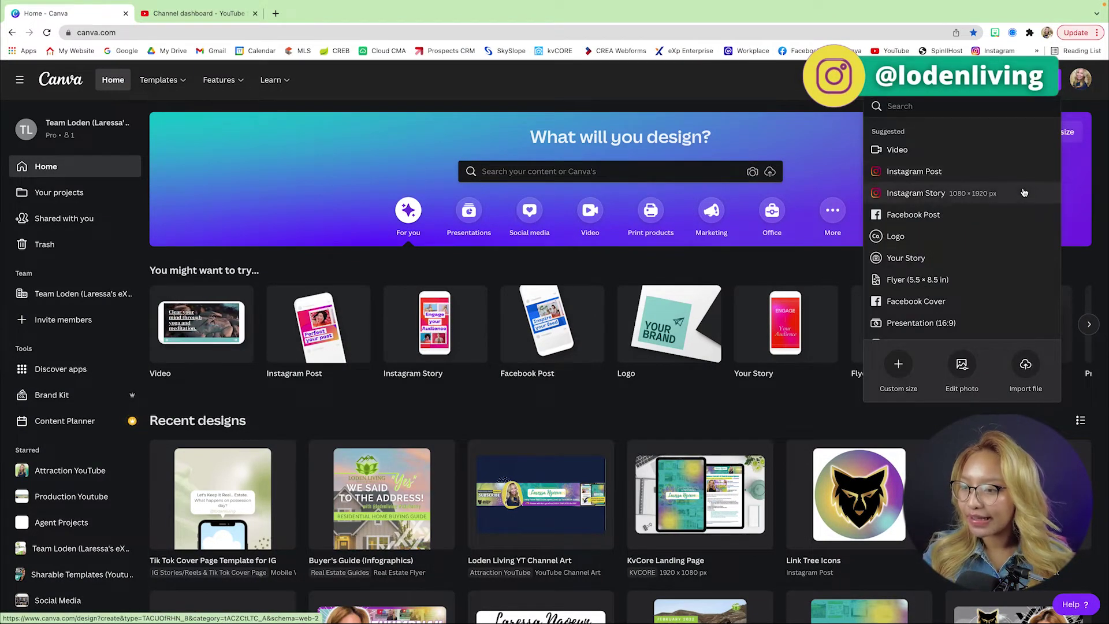
click(899, 362)
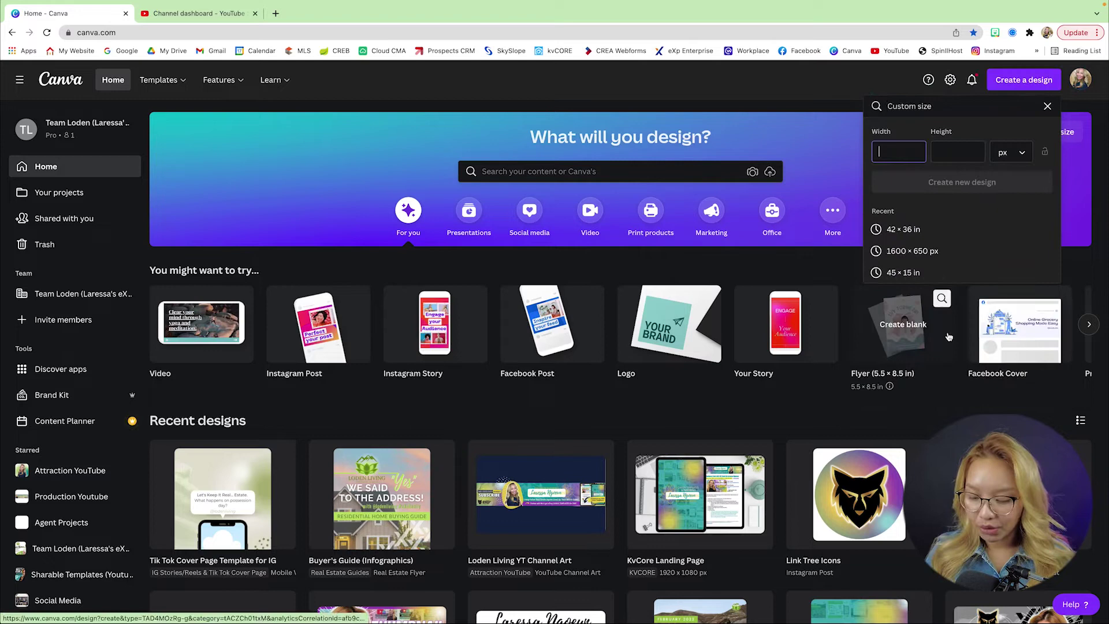
text(150)
click(957, 151)
text(150)
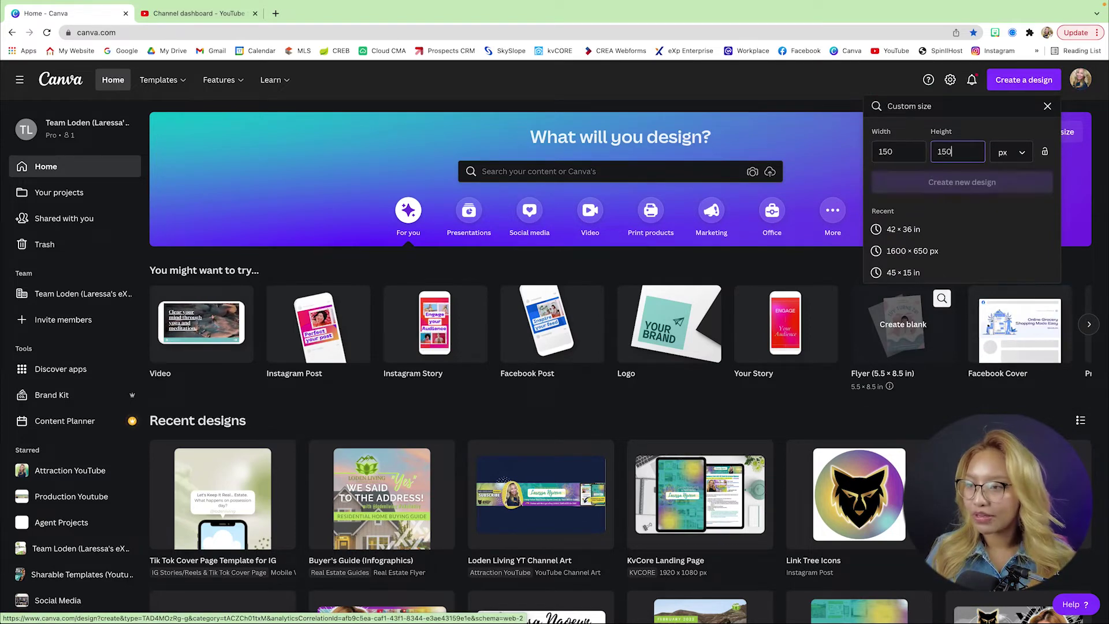
click(966, 183)
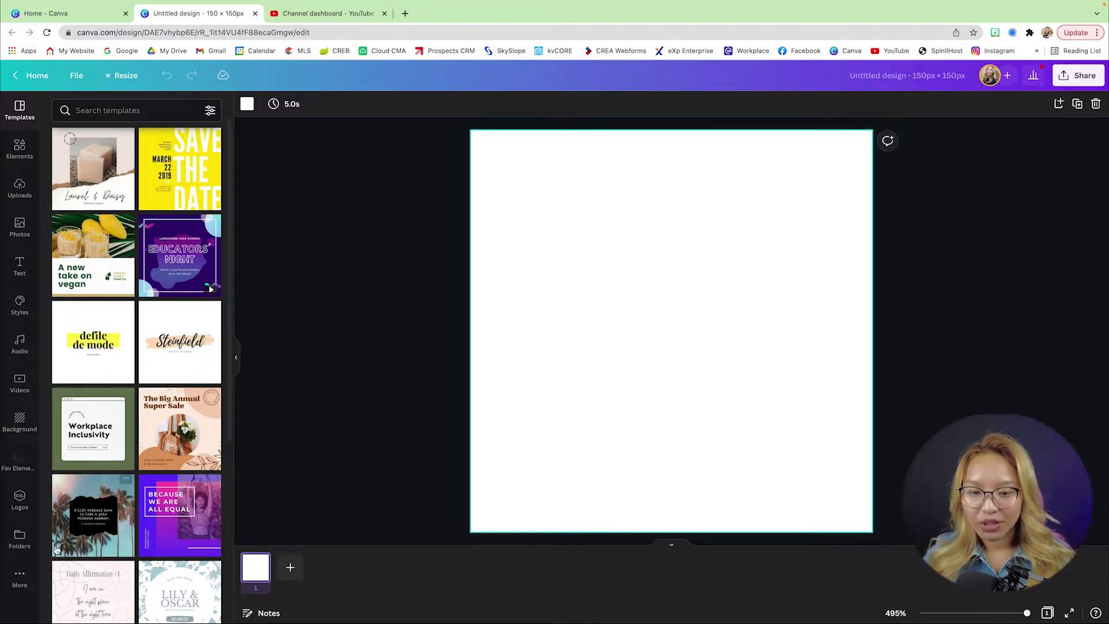
Add the orange-pink gradient blob from the Fav Elements folder to the canvas
click(26, 546)
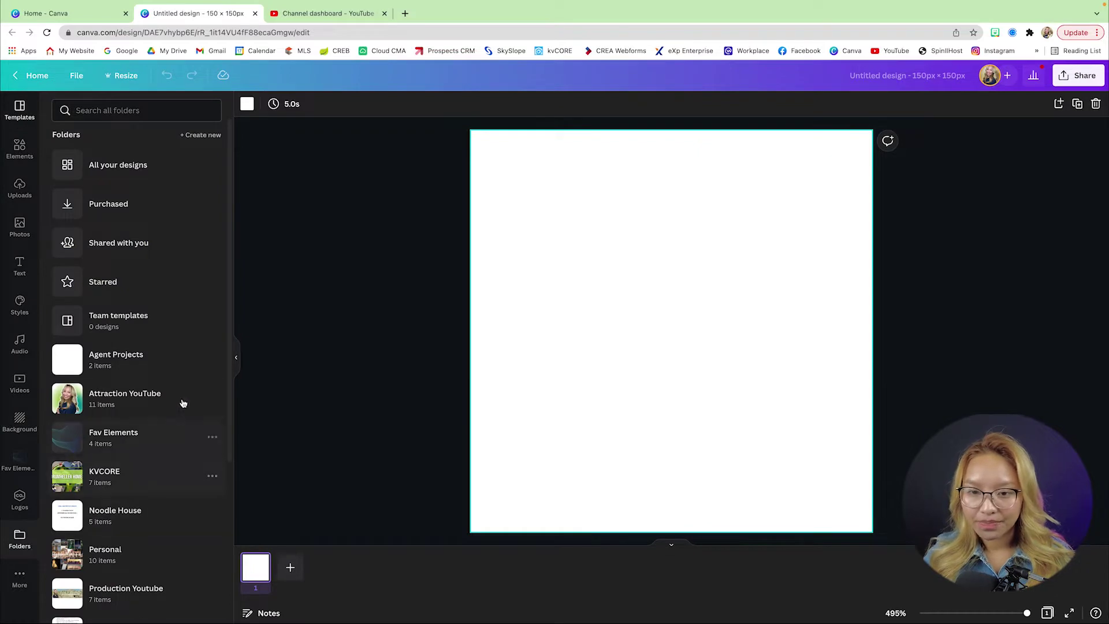
click(132, 440)
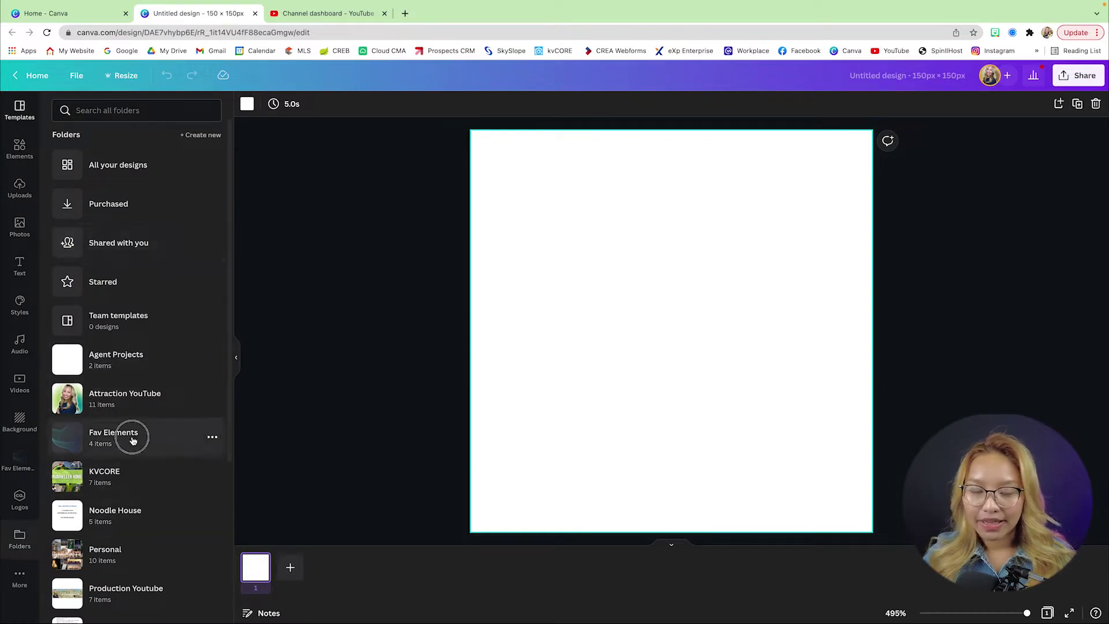
click(94, 167)
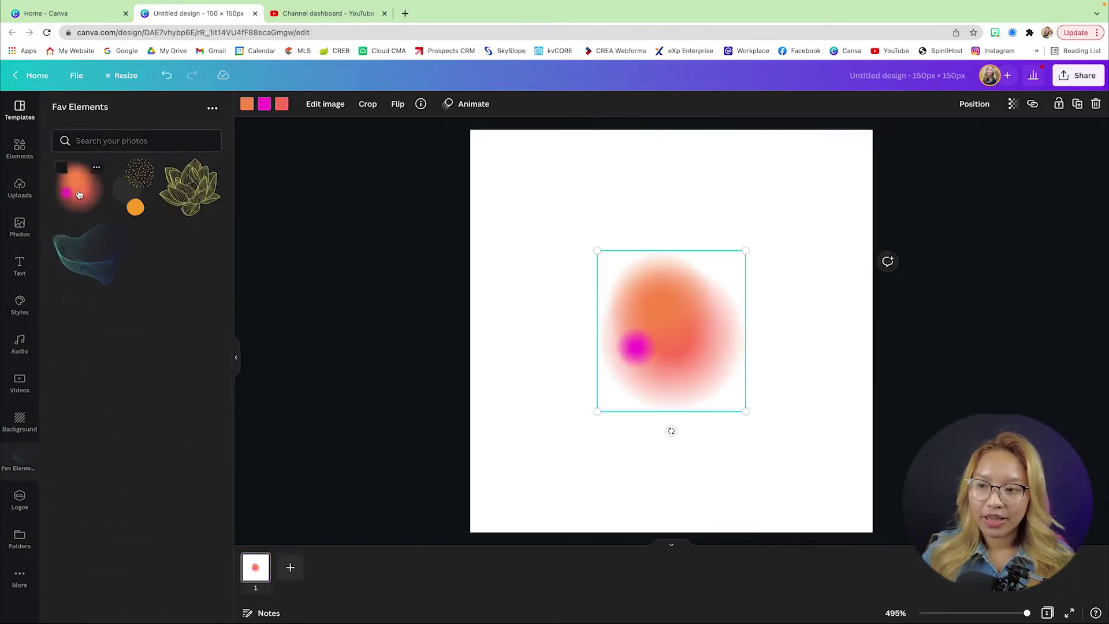
Enlarge and reposition the gradient blob so it covers the whole square canvas
drag(745, 252, 907, 156)
drag(596, 412, 471, 543)
drag(866, 120, 918, 110)
drag(753, 180, 700, 218)
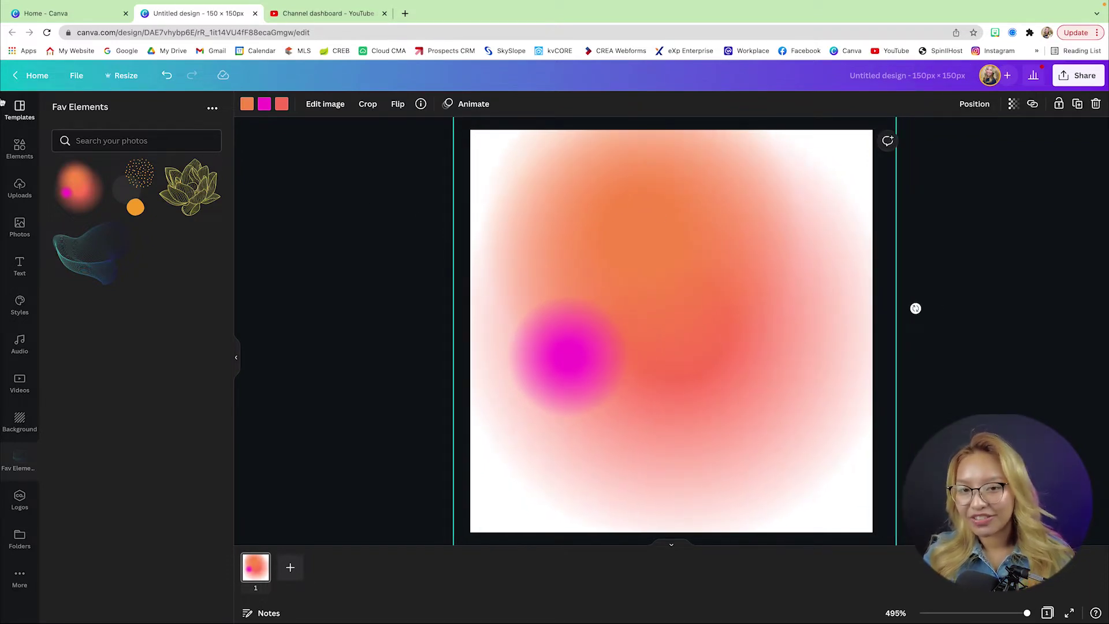
Recolour the blob's three colours to teal, purple and yellow from the YouTube brand kit
click(247, 105)
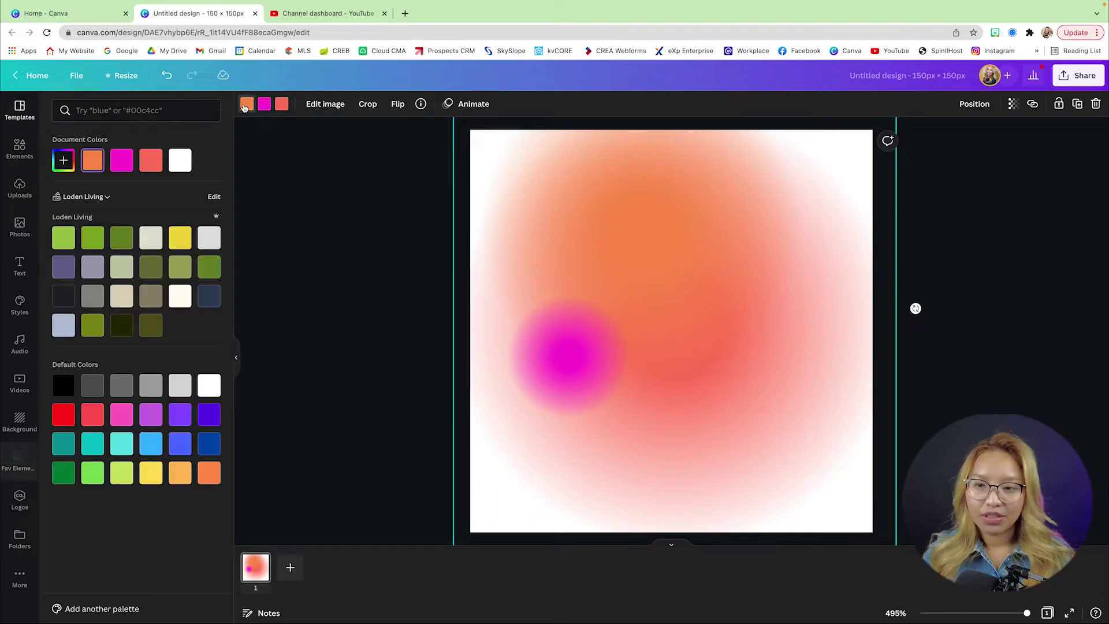
click(92, 199)
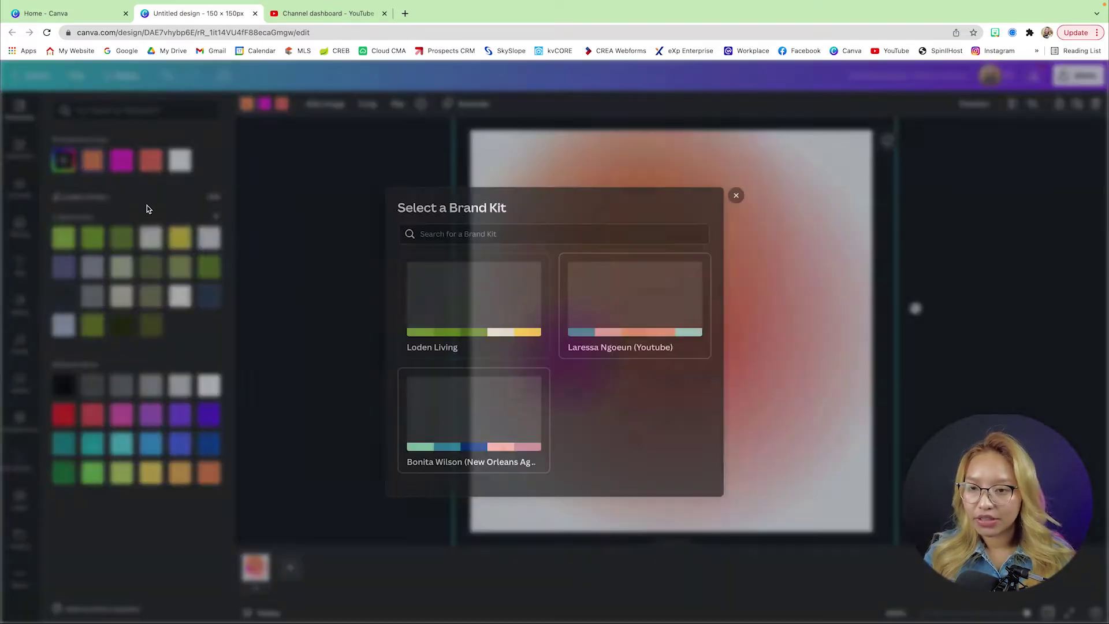
click(630, 297)
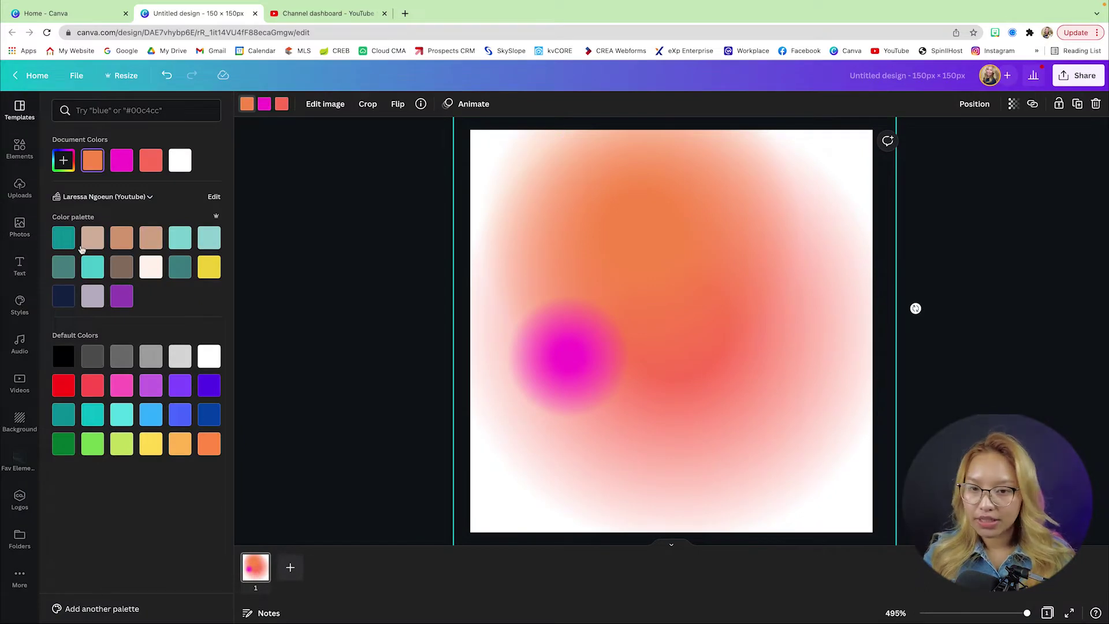
click(68, 242)
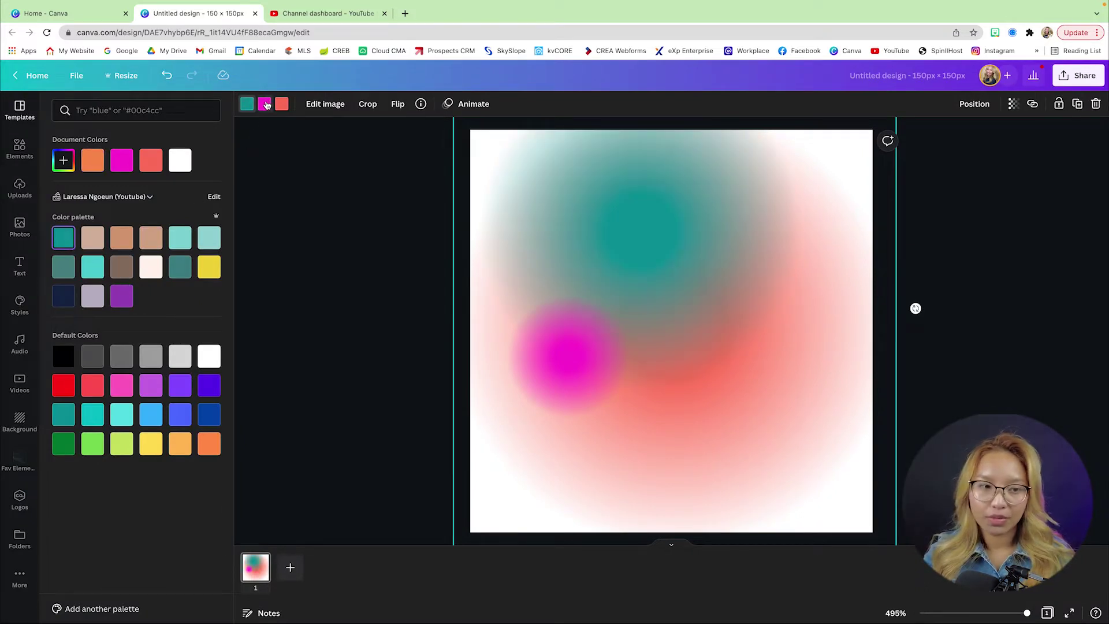
click(265, 106)
click(208, 272)
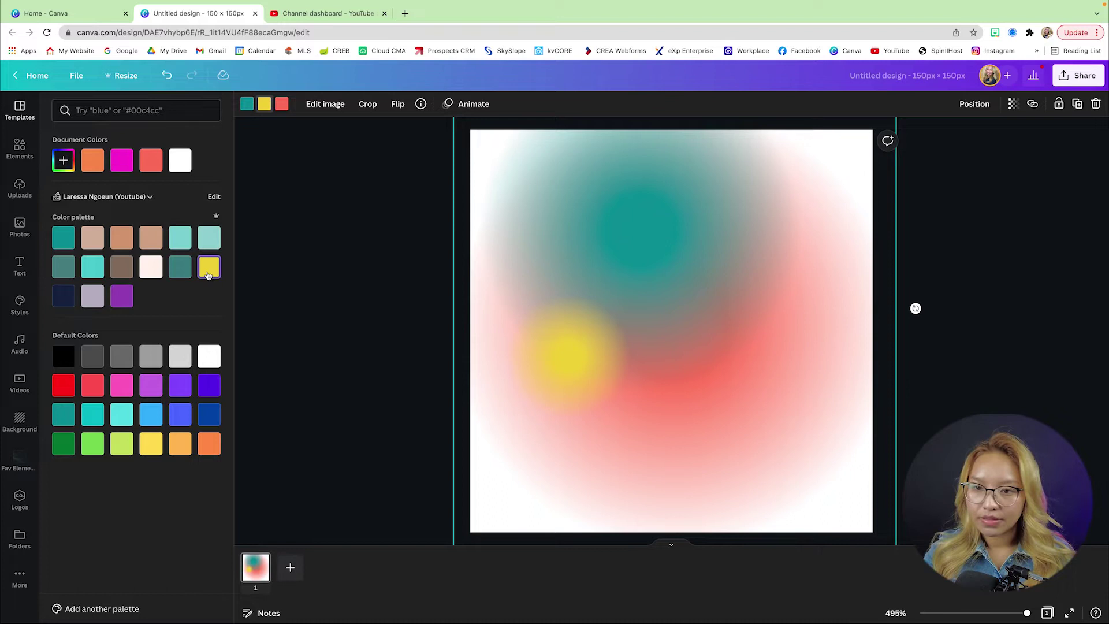
click(132, 296)
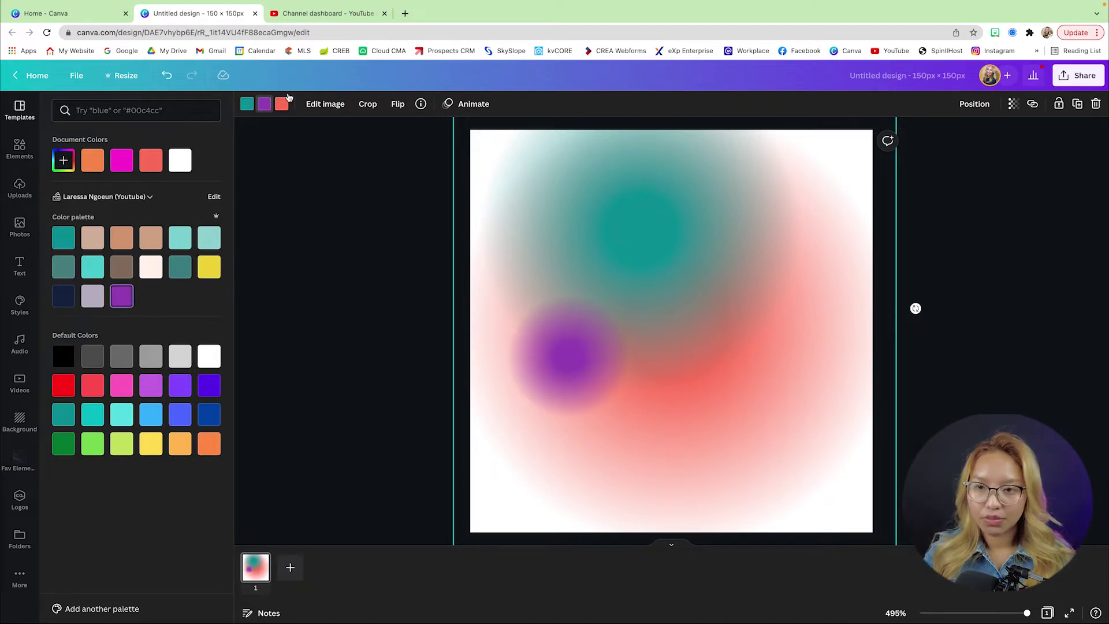
click(278, 110)
click(209, 267)
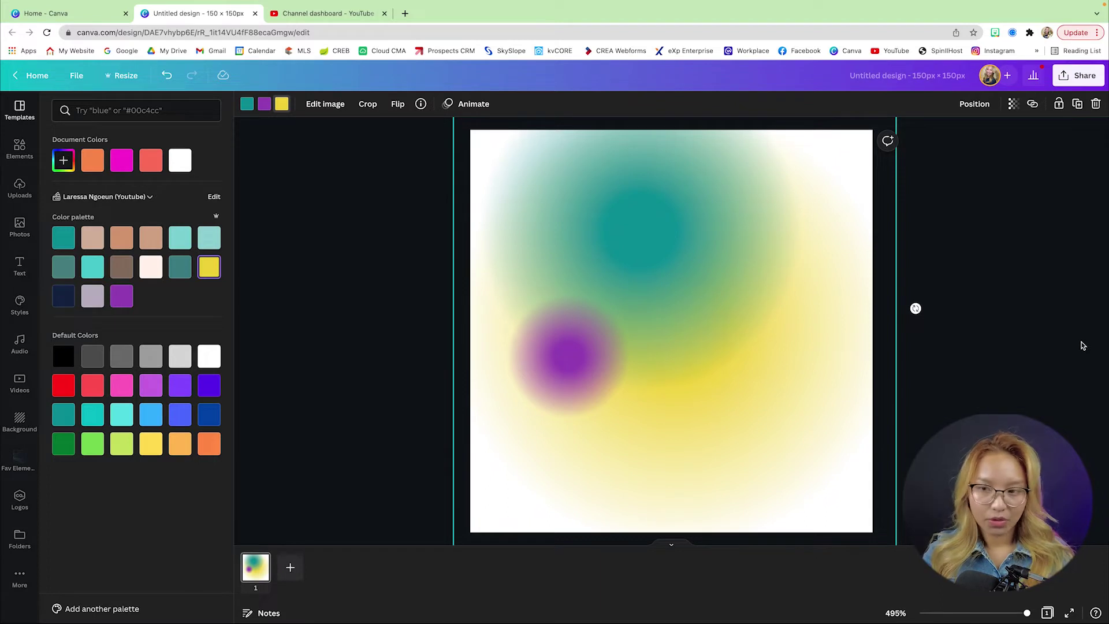
Enlarge the blob slightly to about 180 px and centre it on the canvas
scroll(1083, 346, down, 3)
drag(836, 490, 872, 520)
mouse_move(730, 340)
mouse_down()
mouse_move(711, 349)
mouse_move(719, 355)
mouse_up()
key(Escape)
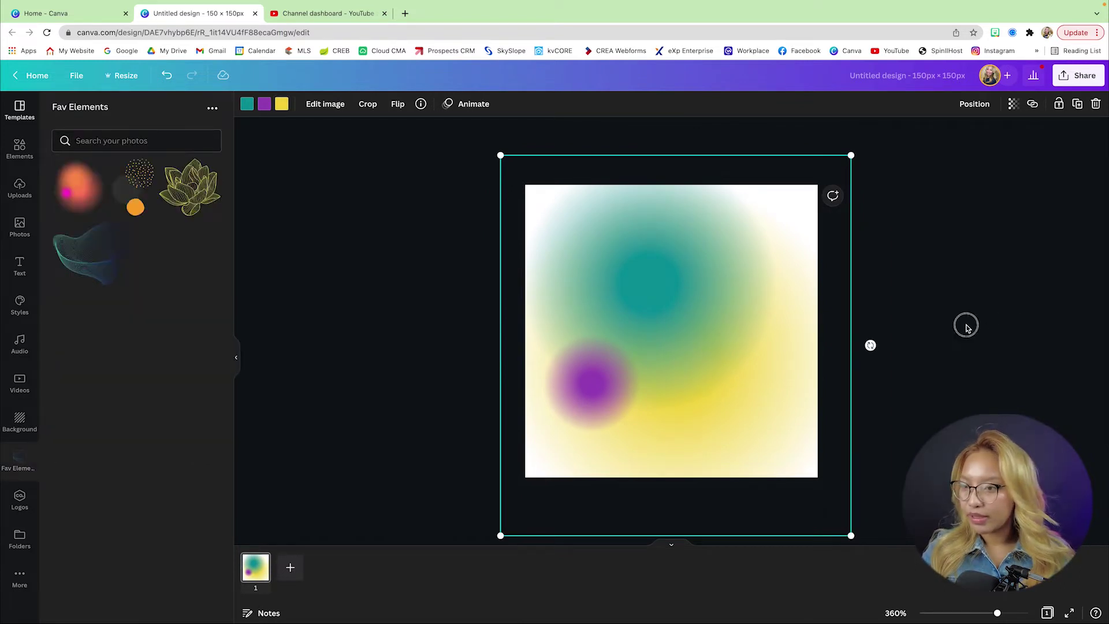
Add the lotus line drawing from Fav Elements, enlarged and centred over the gradient
click(962, 340)
ctrl+scroll(931, 338, up, 1)
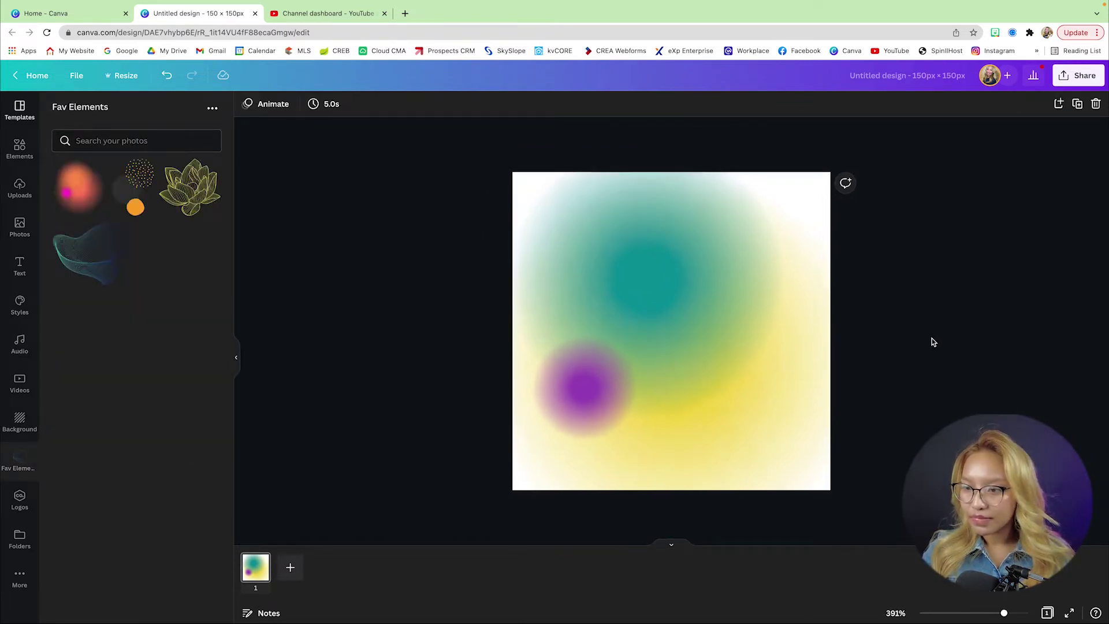
click(738, 315)
click(936, 292)
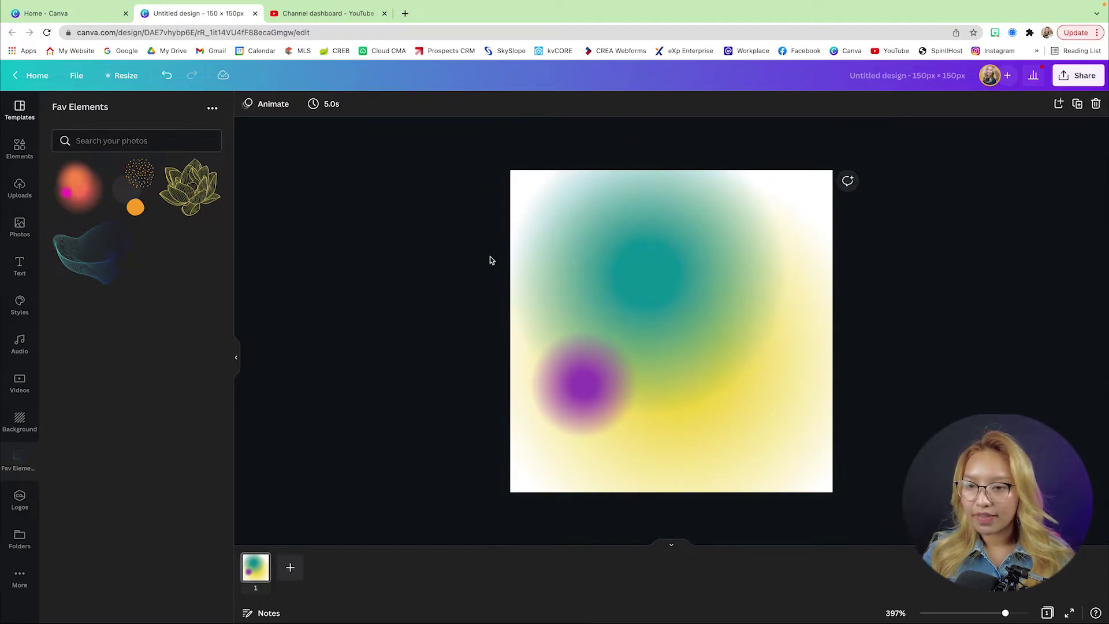
click(187, 186)
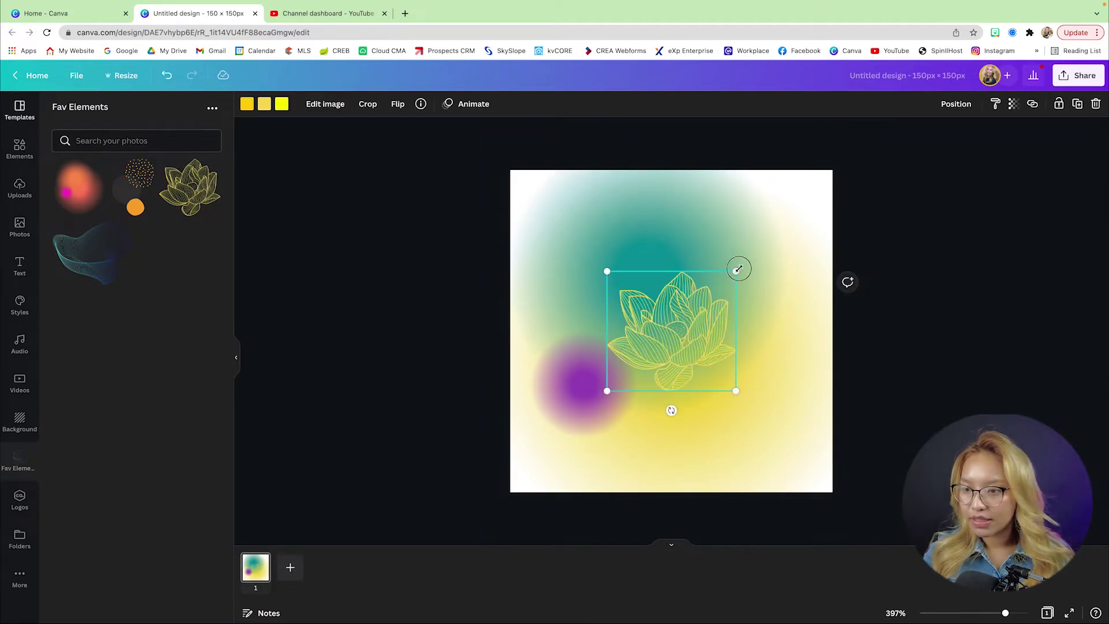
drag(735, 271, 847, 172)
drag(607, 391, 541, 450)
drag(660, 351, 637, 375)
Set all three of the lotus's colours to white
click(247, 104)
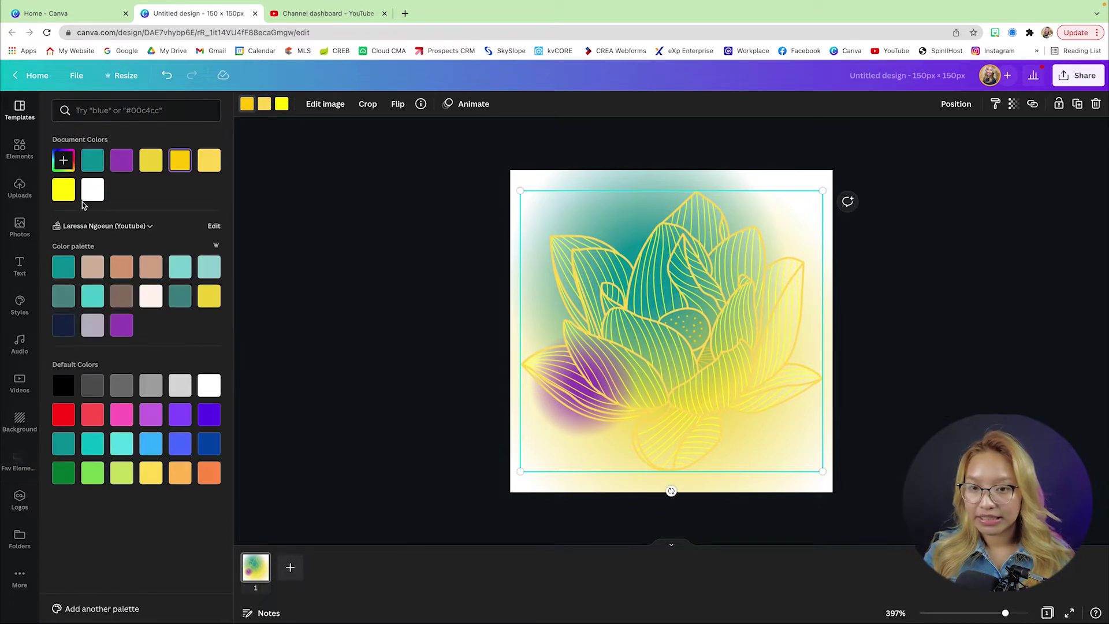
click(92, 189)
click(250, 123)
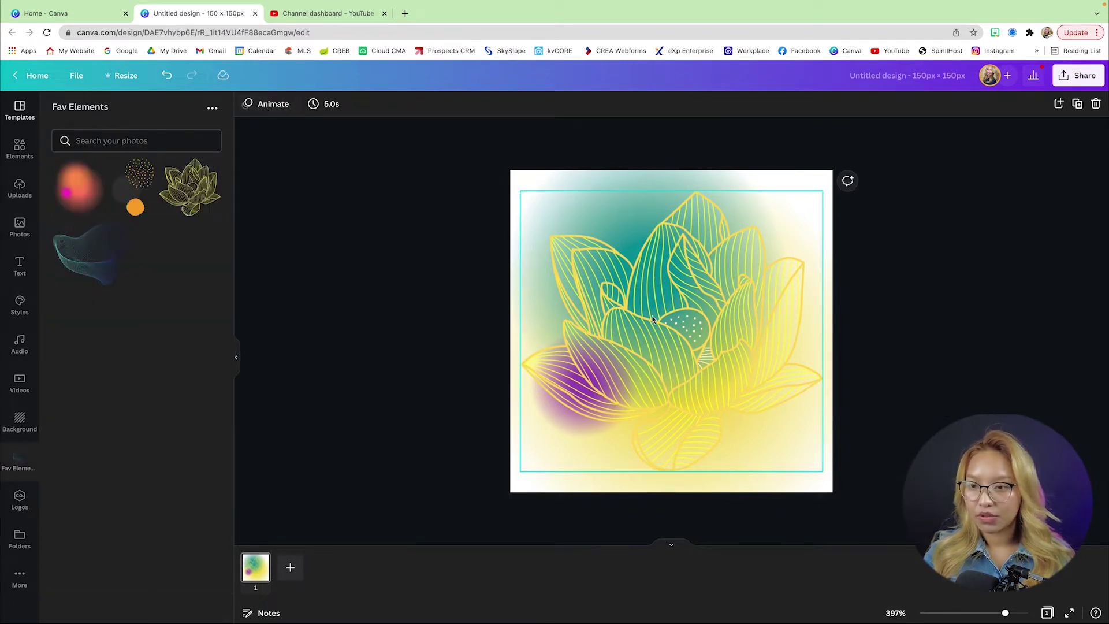
click(263, 105)
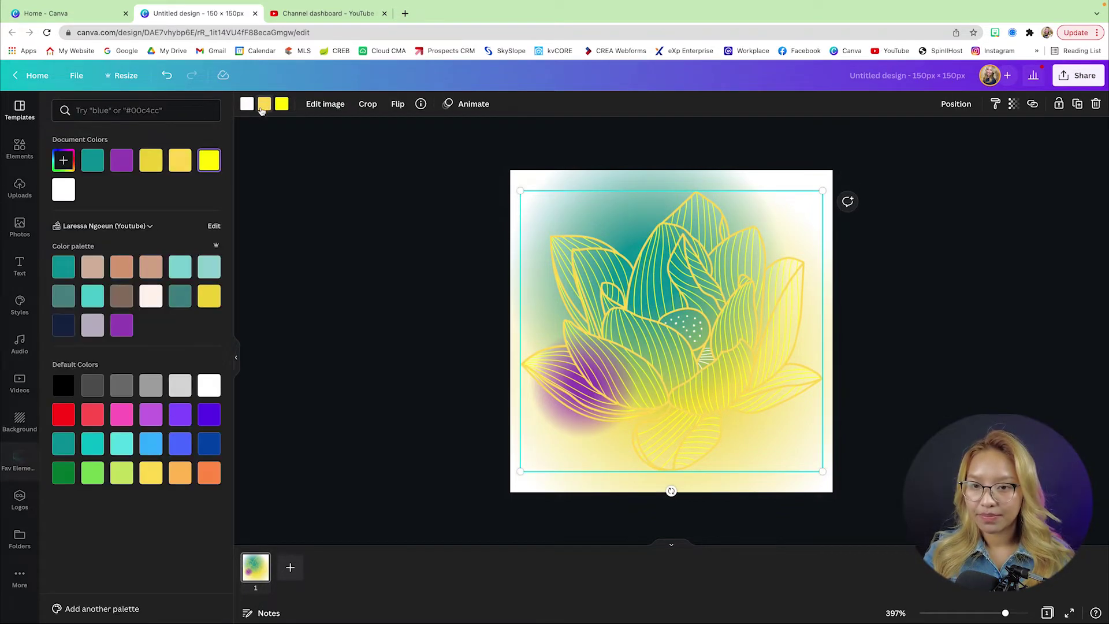
click(63, 189)
click(282, 104)
click(64, 190)
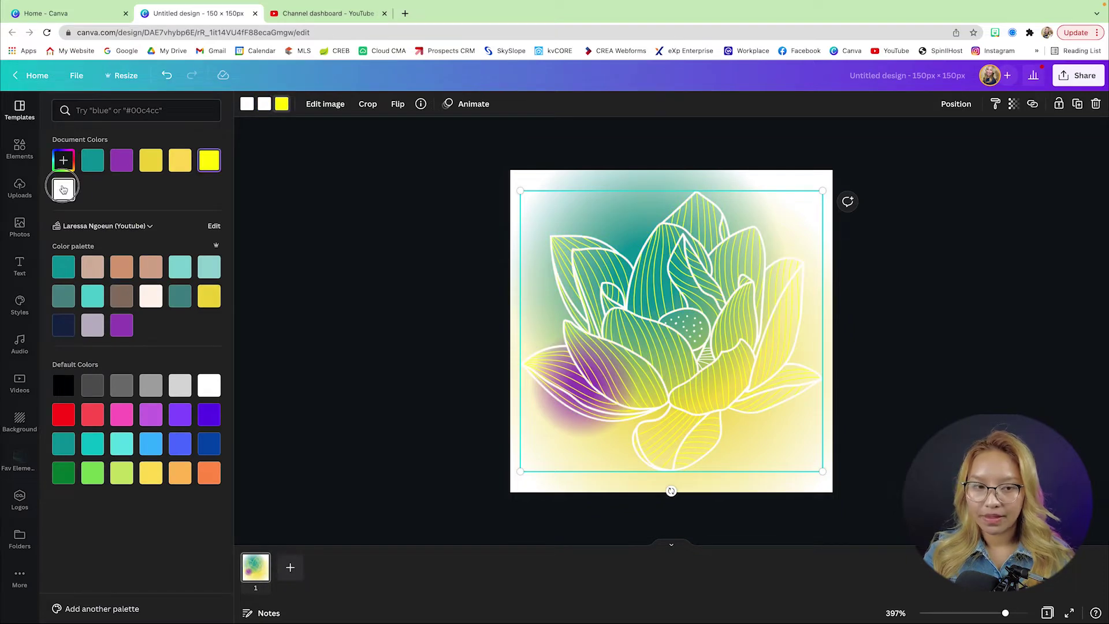
click(913, 323)
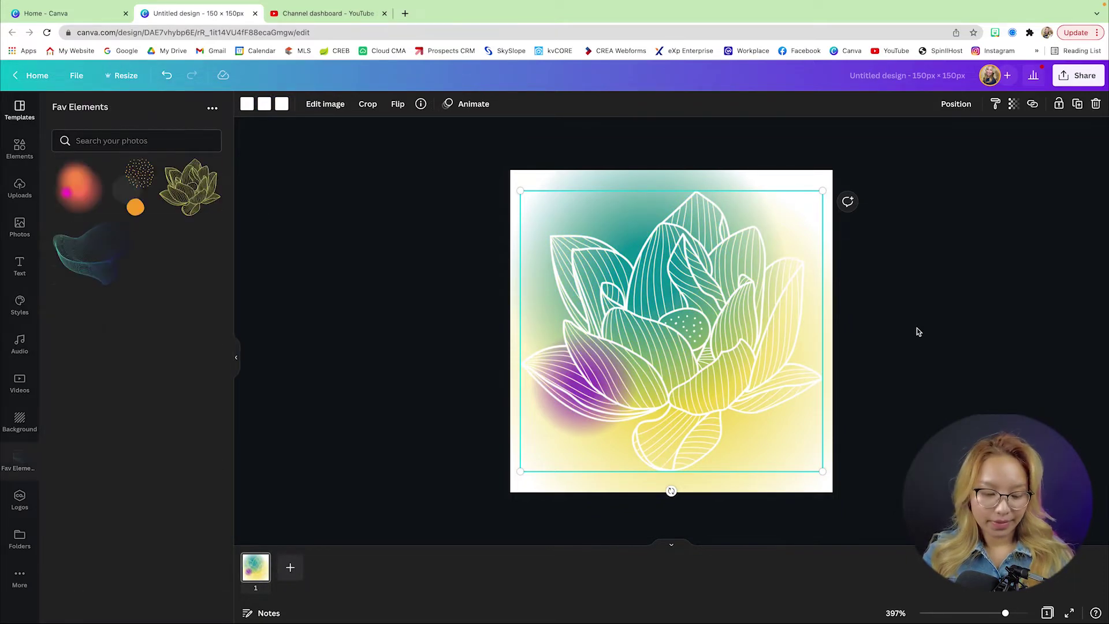
click(919, 330)
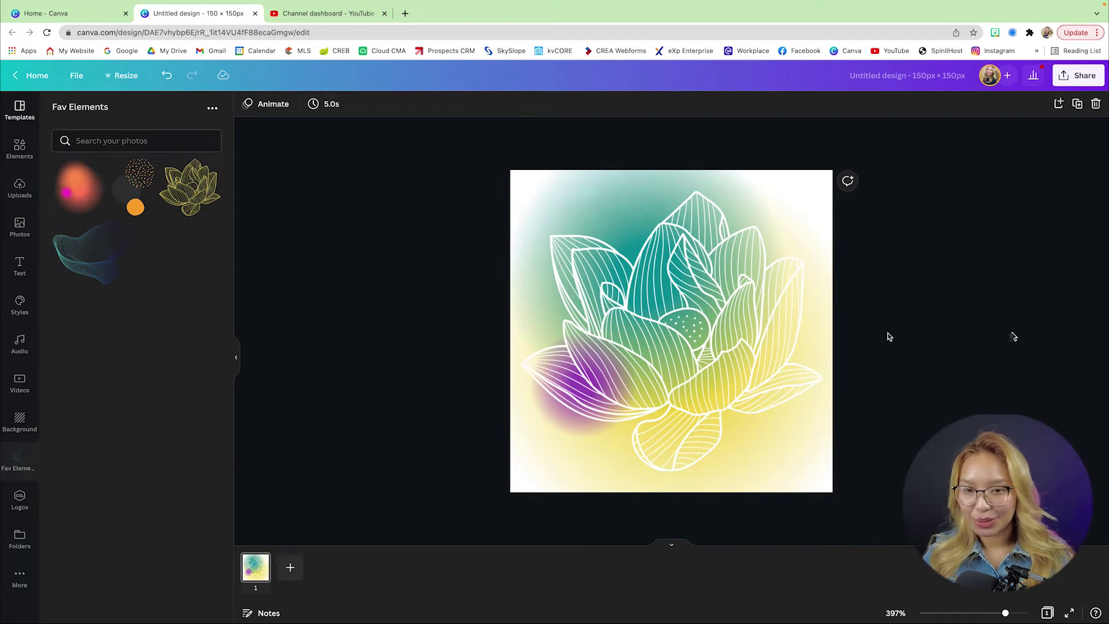
Add a subheading text box reading 'SUBS' on the first line and 'CRIBE' on the second
click(20, 263)
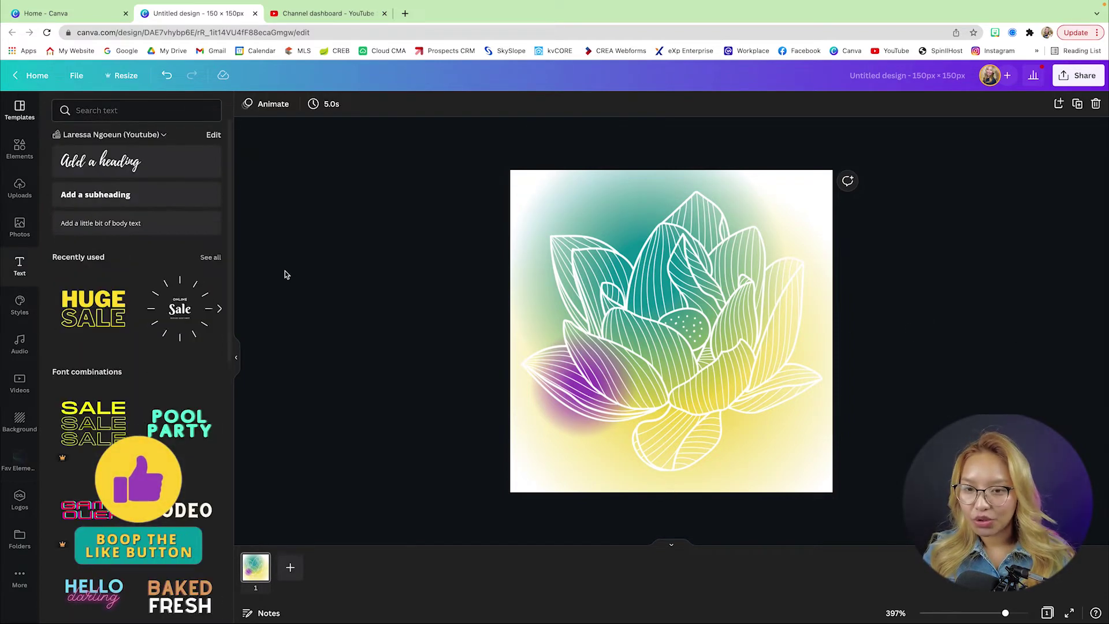
click(150, 200)
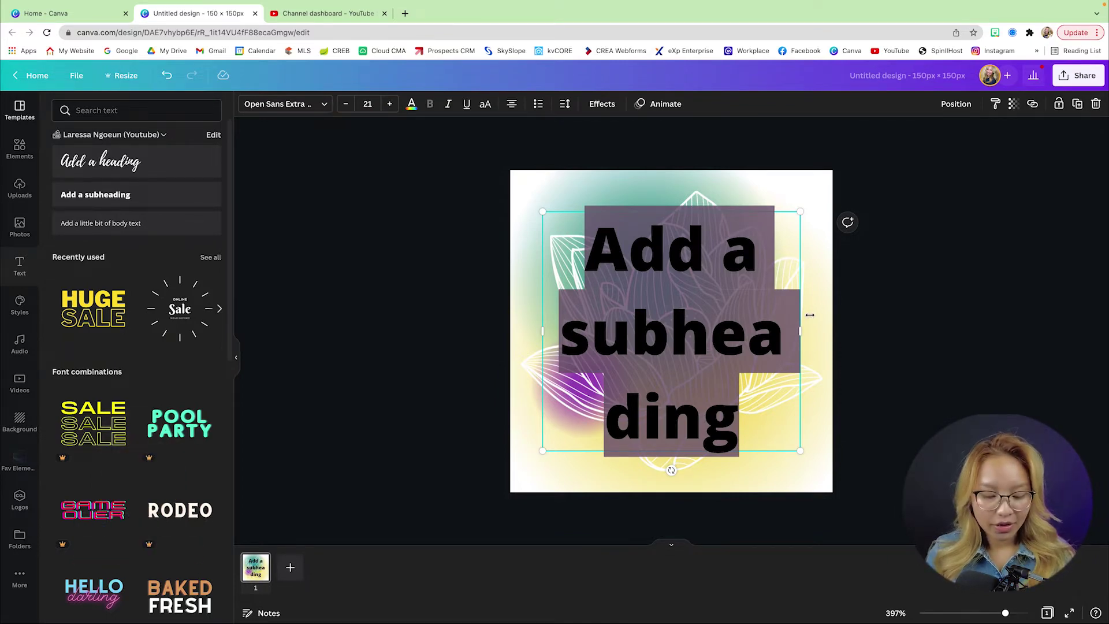
text(SUB)
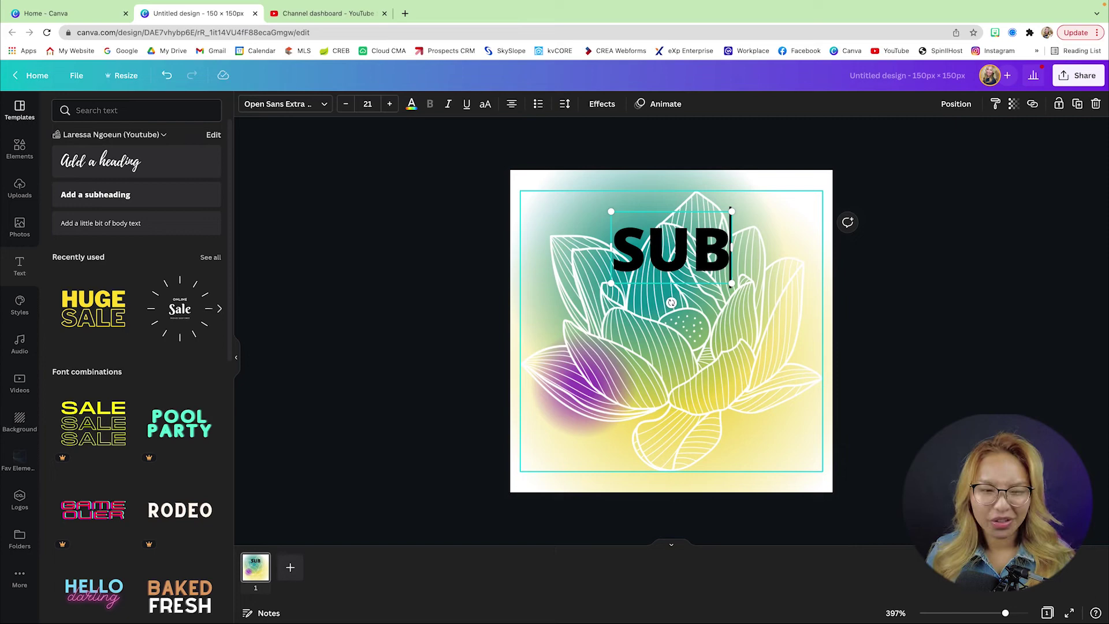
text(S)
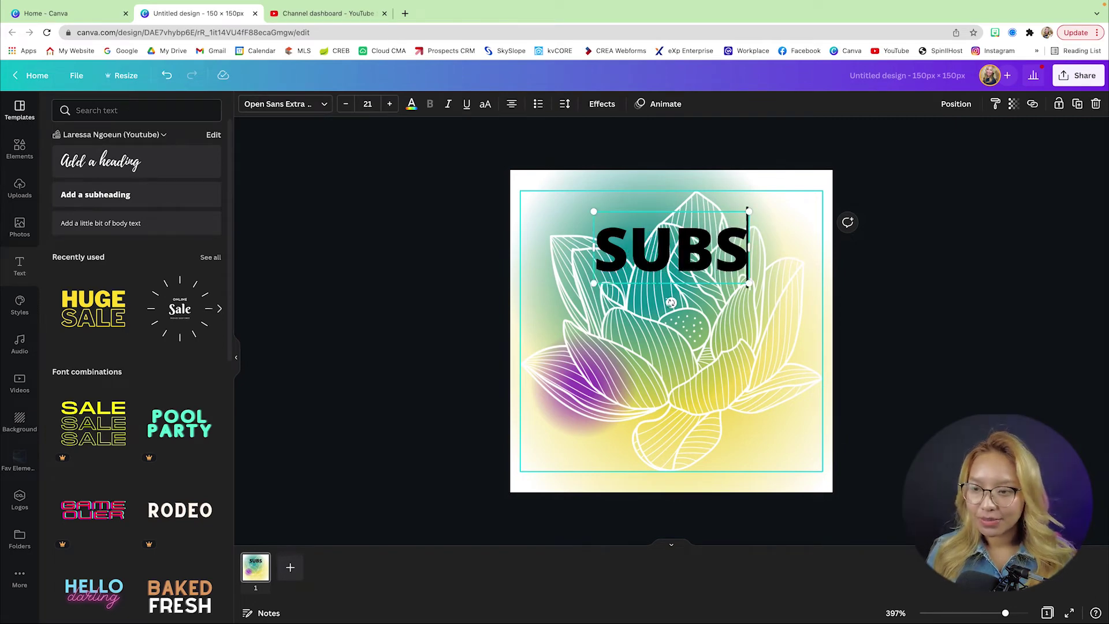
key(Return)
text(A)
key(BackSpace)
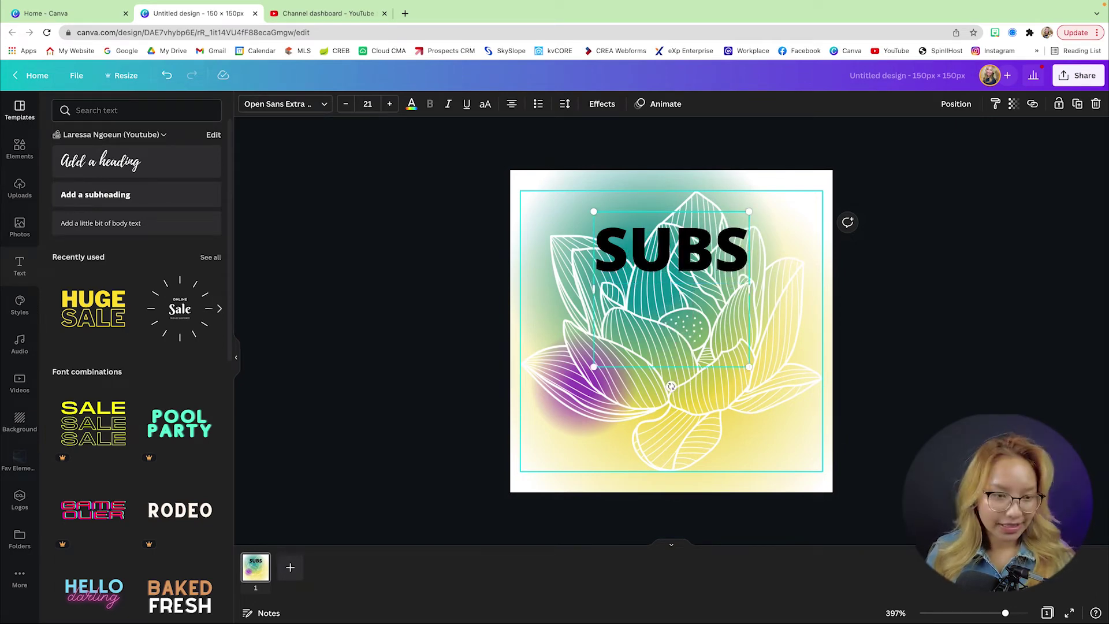
text(CRUB)
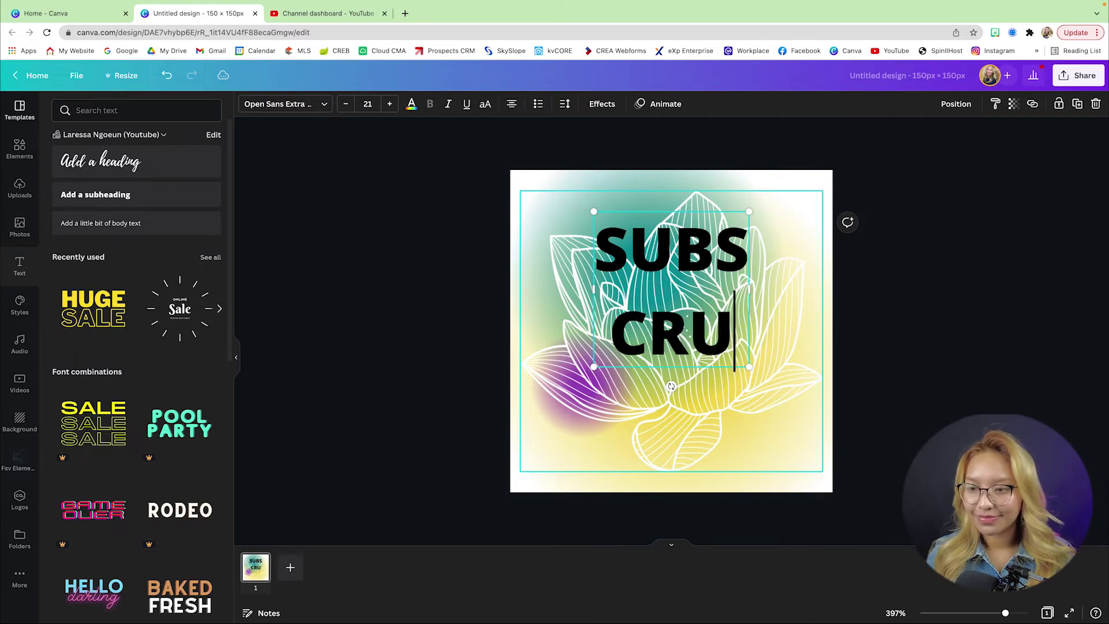
key(BackSpace)
key(BackSpace)
text(IBE)
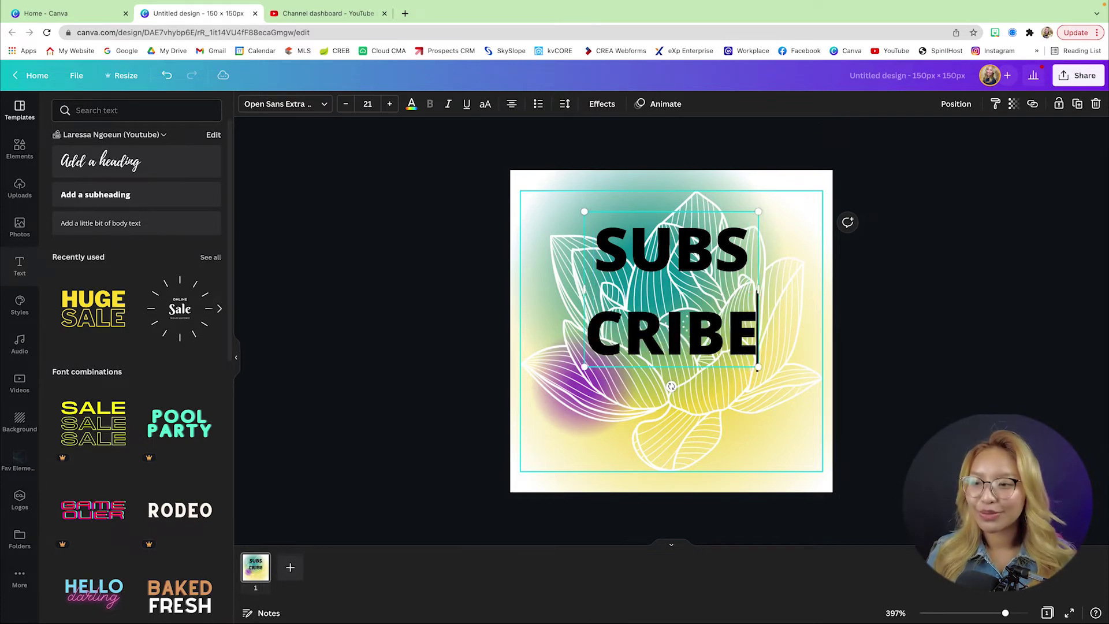
click(958, 350)
Tighten the text's line spacing to 1.3 and enlarge it to size 37
click(688, 298)
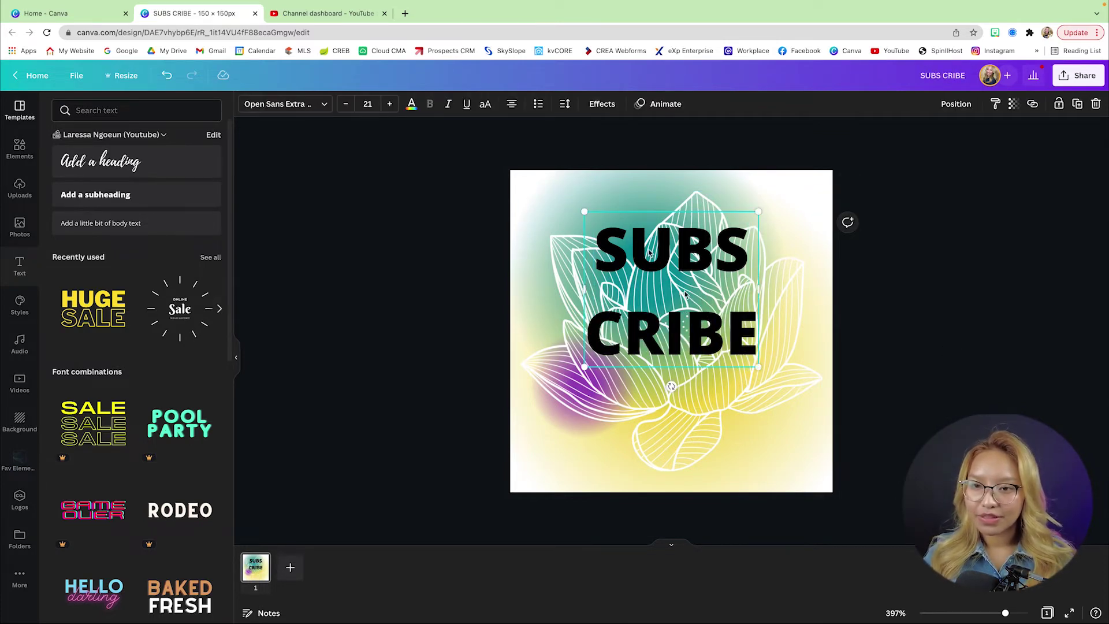
click(289, 104)
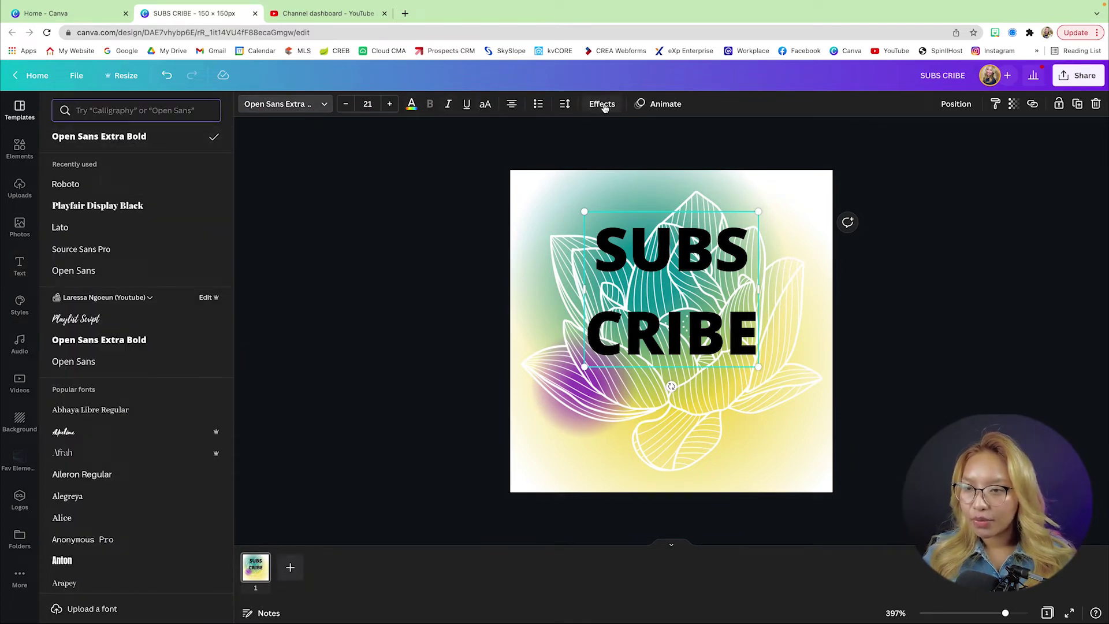
click(565, 104)
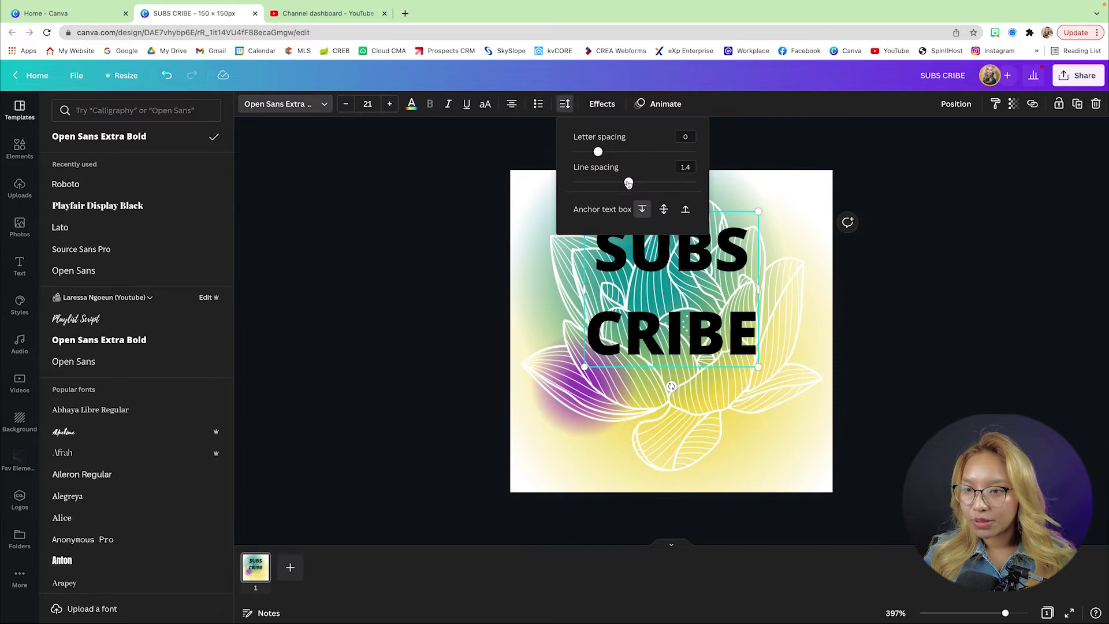
drag(628, 184, 594, 183)
click(753, 330)
drag(757, 332, 695, 317)
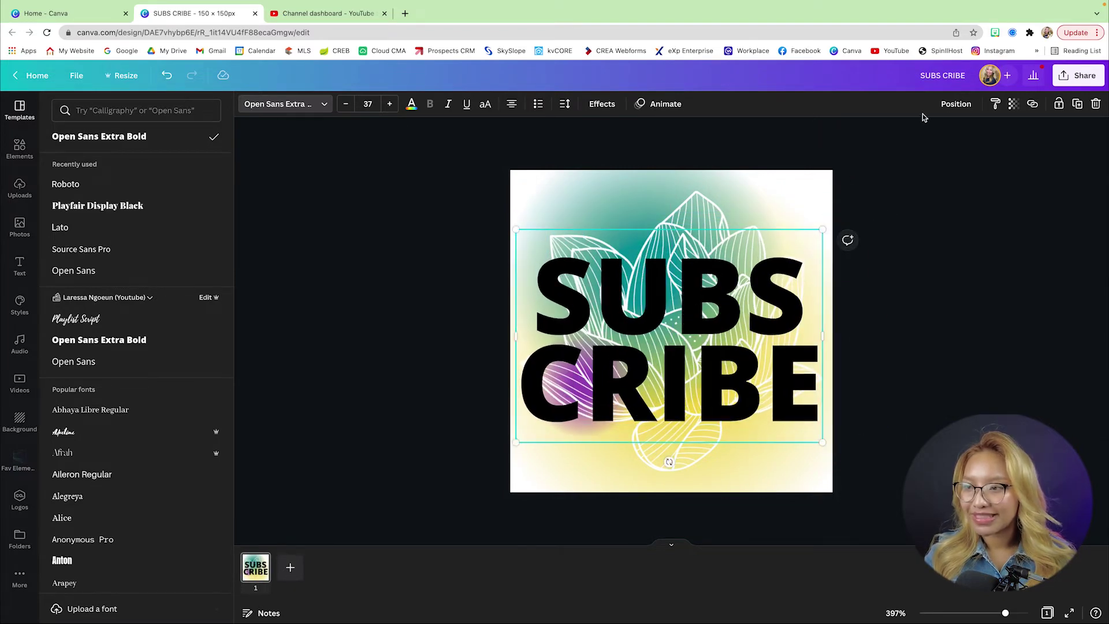
Centre the text vertically and horizontally on the page and make it white
click(965, 103)
click(834, 204)
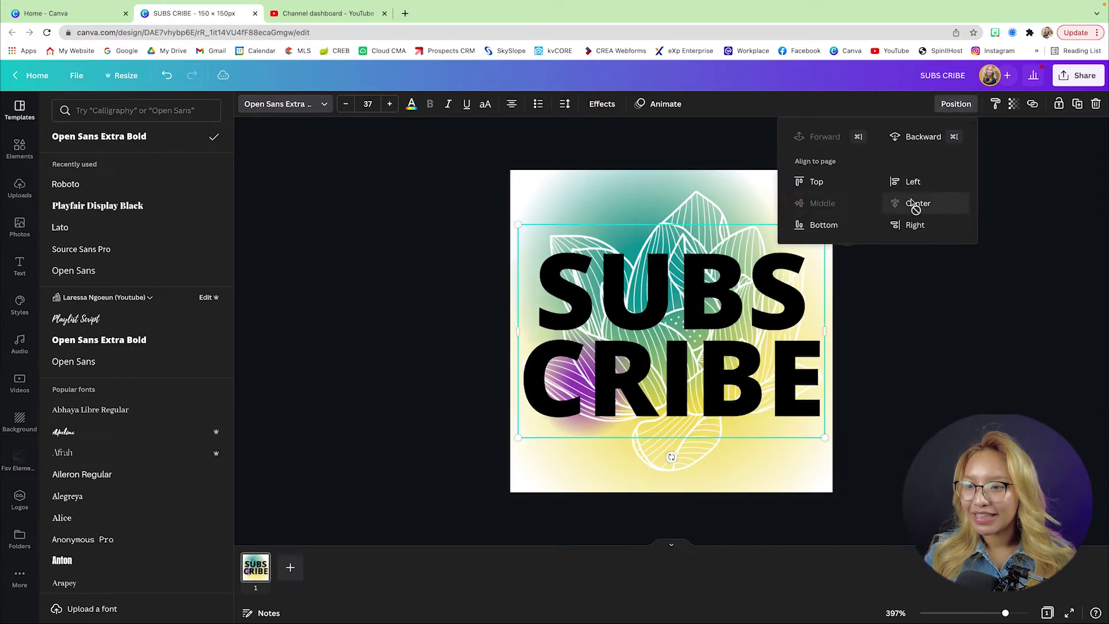
click(916, 204)
click(412, 104)
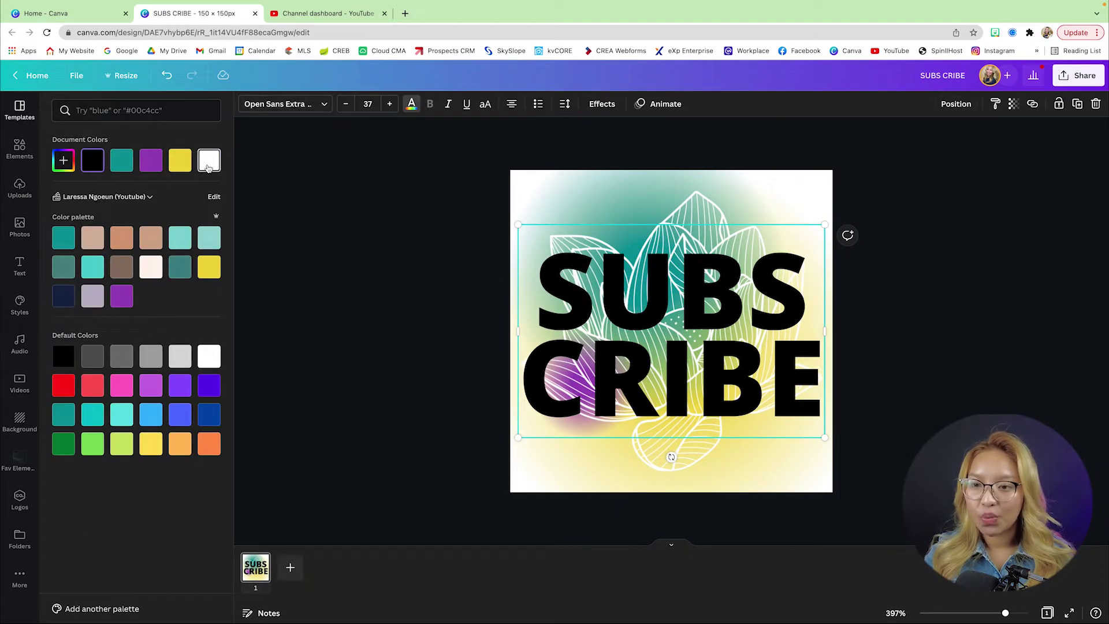
click(209, 160)
key(Escape)
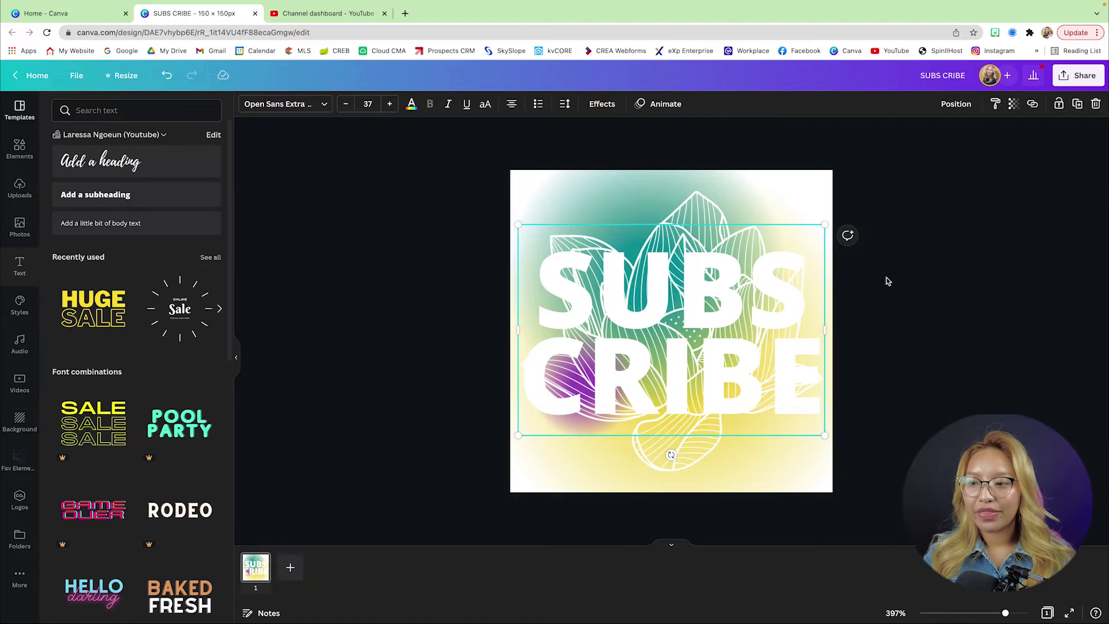
click(990, 280)
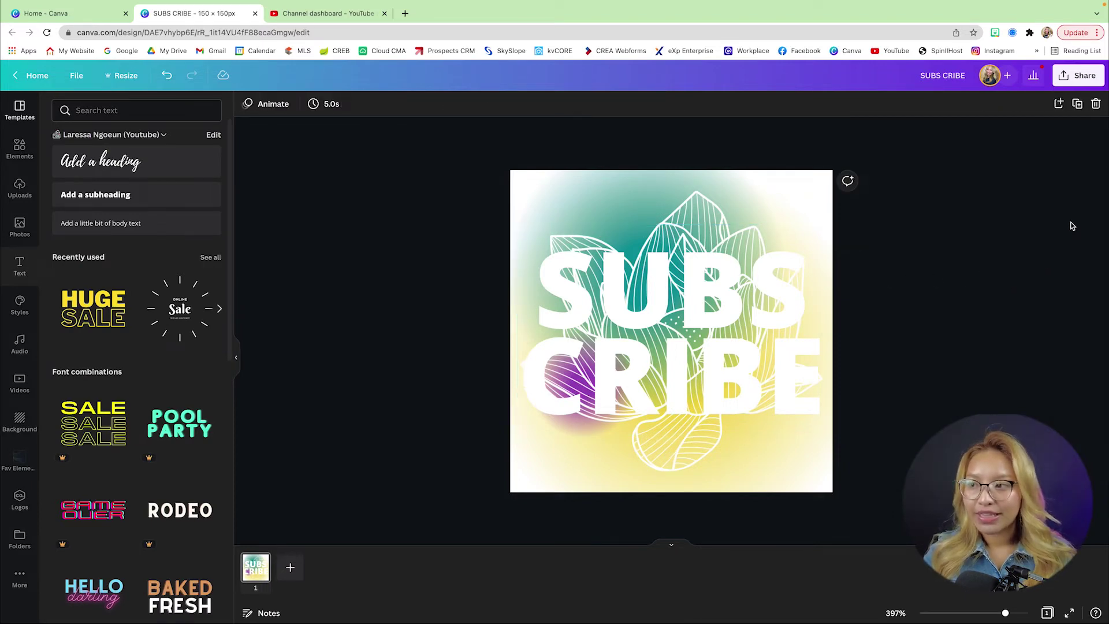
Download the design as a PNG with a transparent background
click(1068, 83)
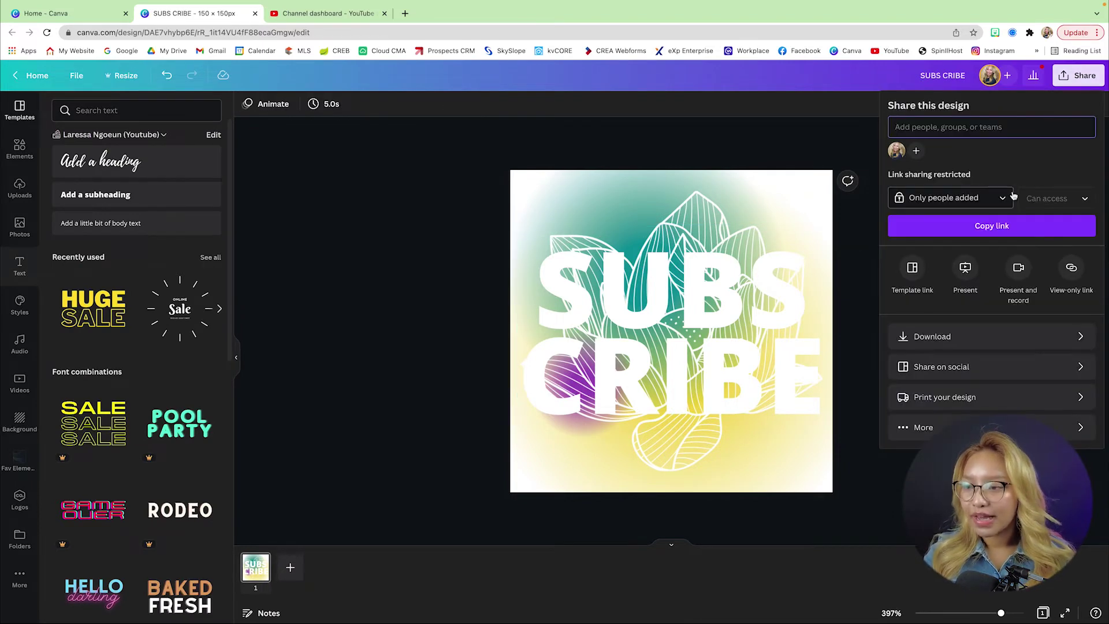
click(978, 336)
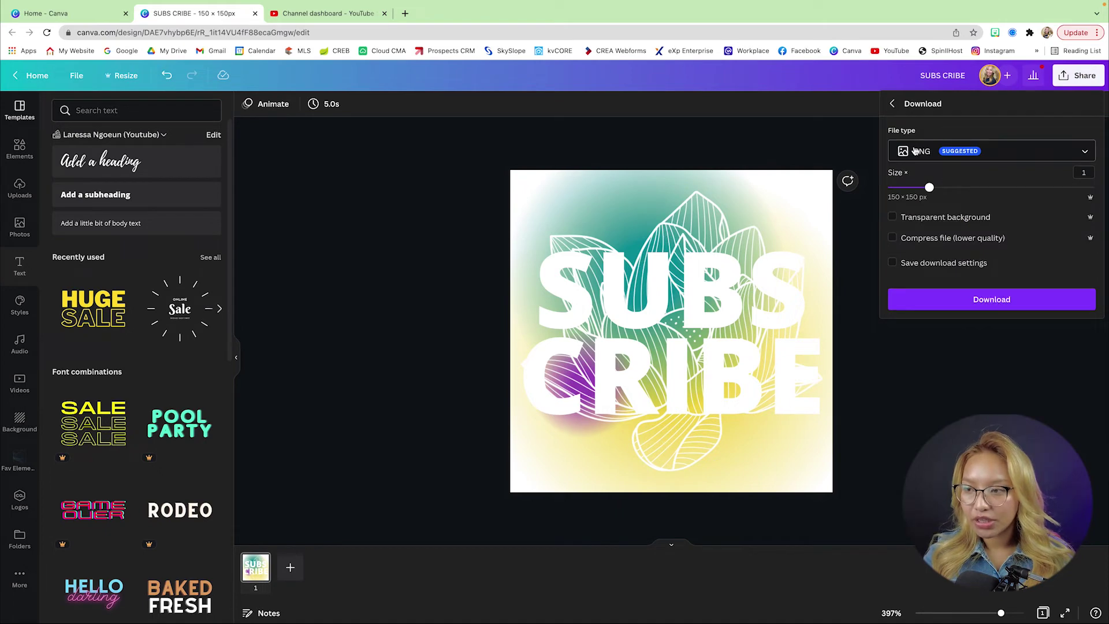
click(893, 218)
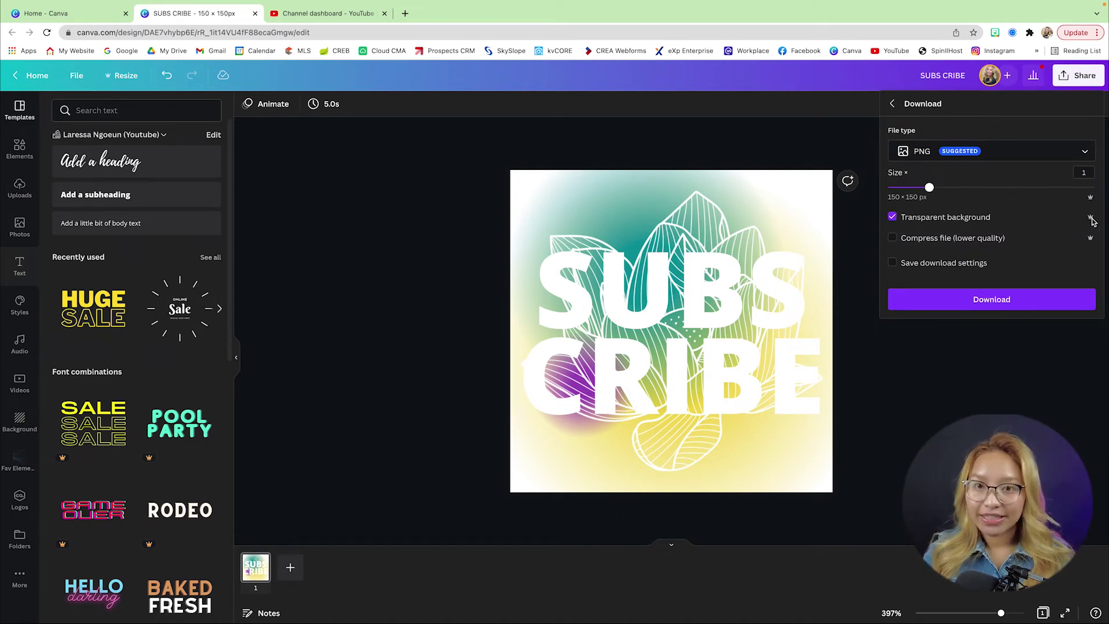
click(997, 309)
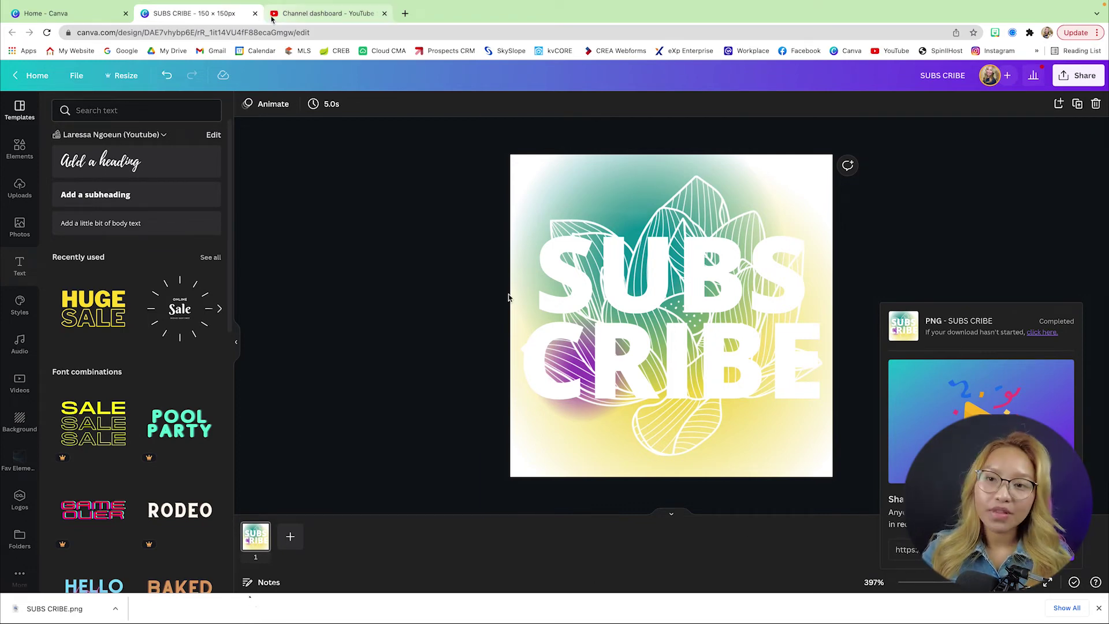
Go to YouTube Studio's Channel customization page and show its Branding tab
click(310, 14)
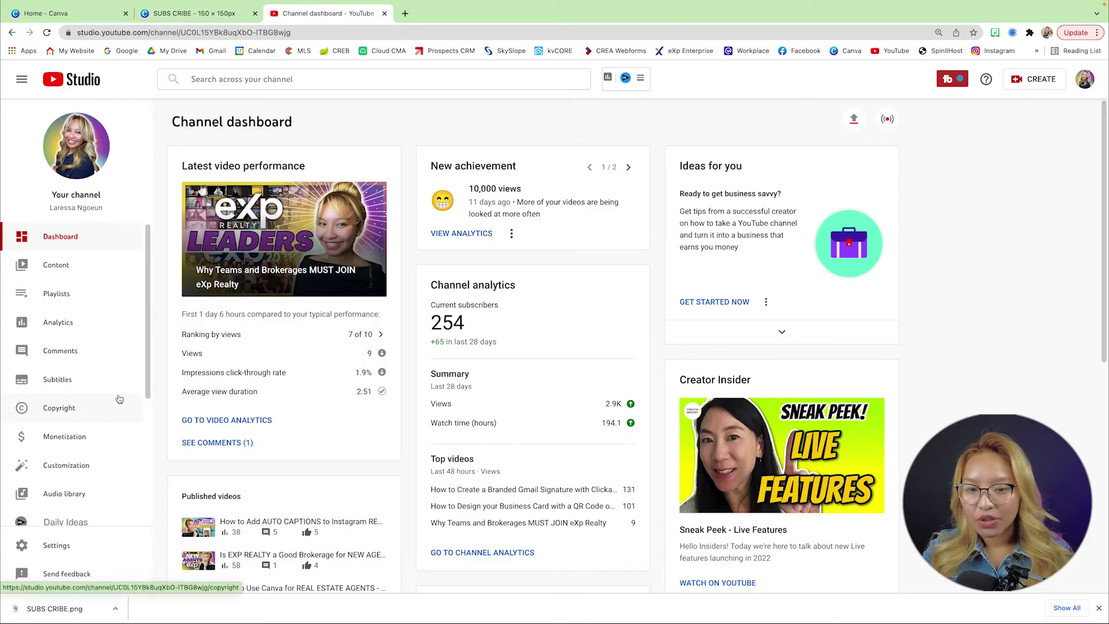
scroll(119, 396, down, 3)
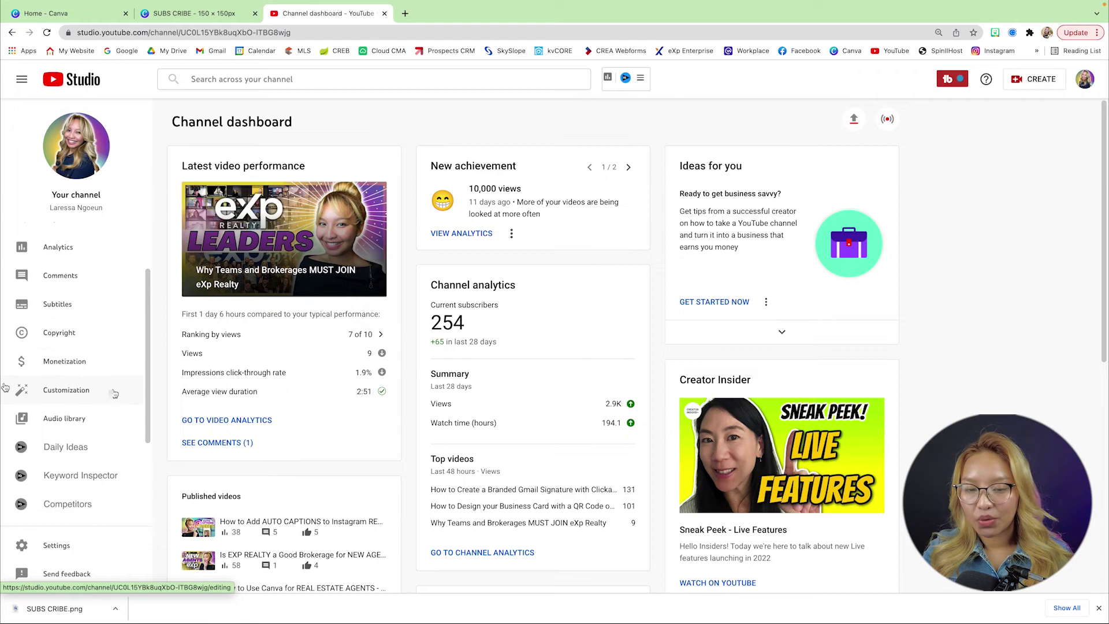
click(67, 391)
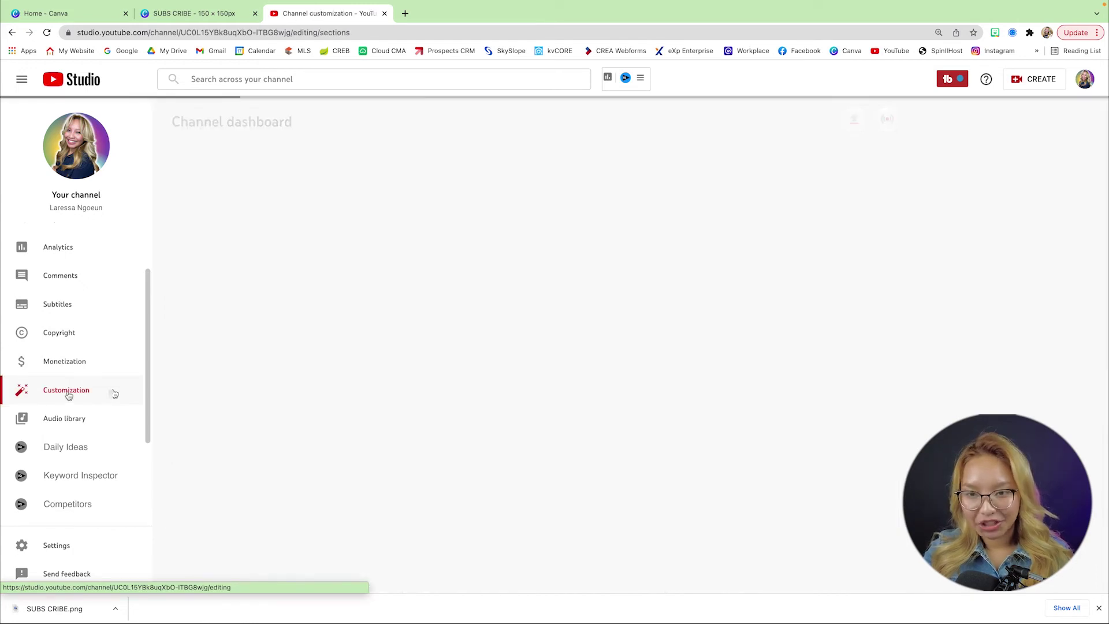
click(247, 143)
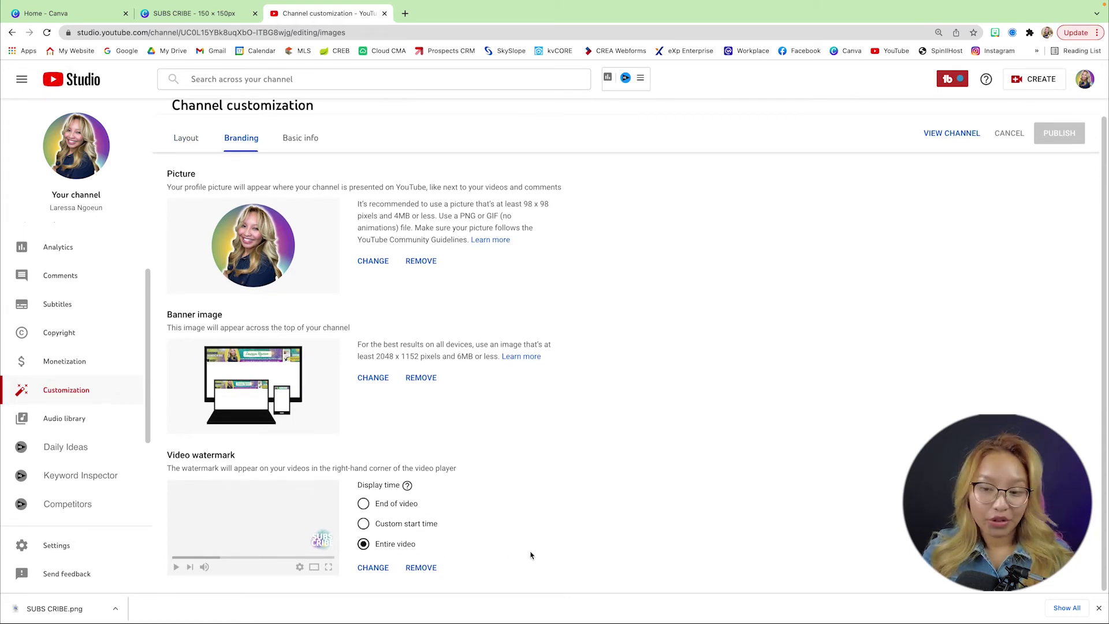
Upload SUBS CRIBE.png from Downloads as the video watermark and confirm it
click(373, 568)
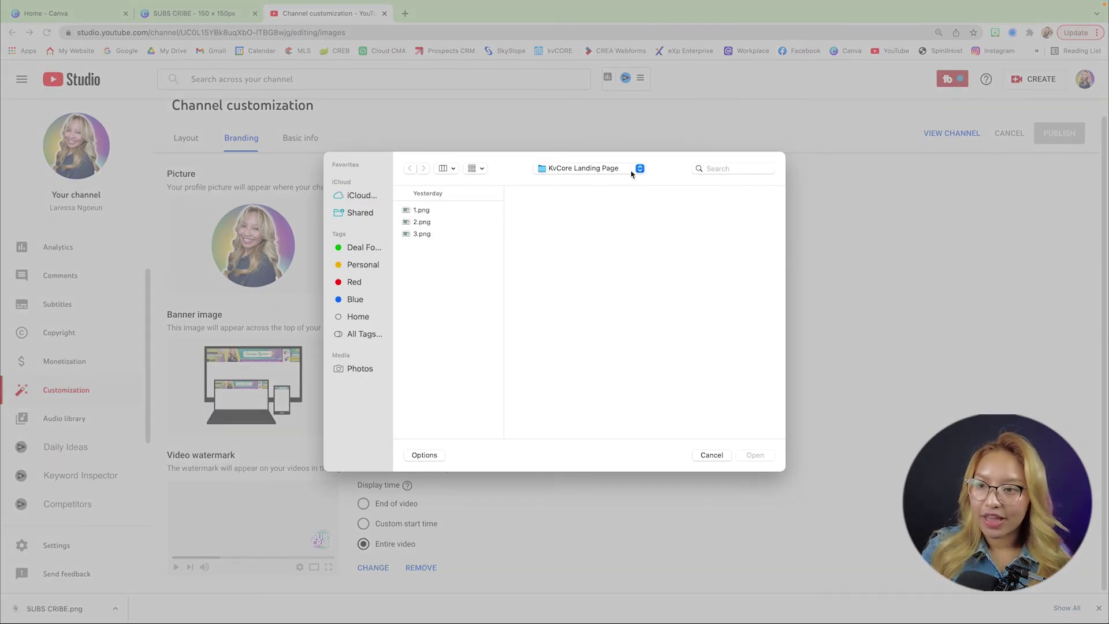
click(631, 173)
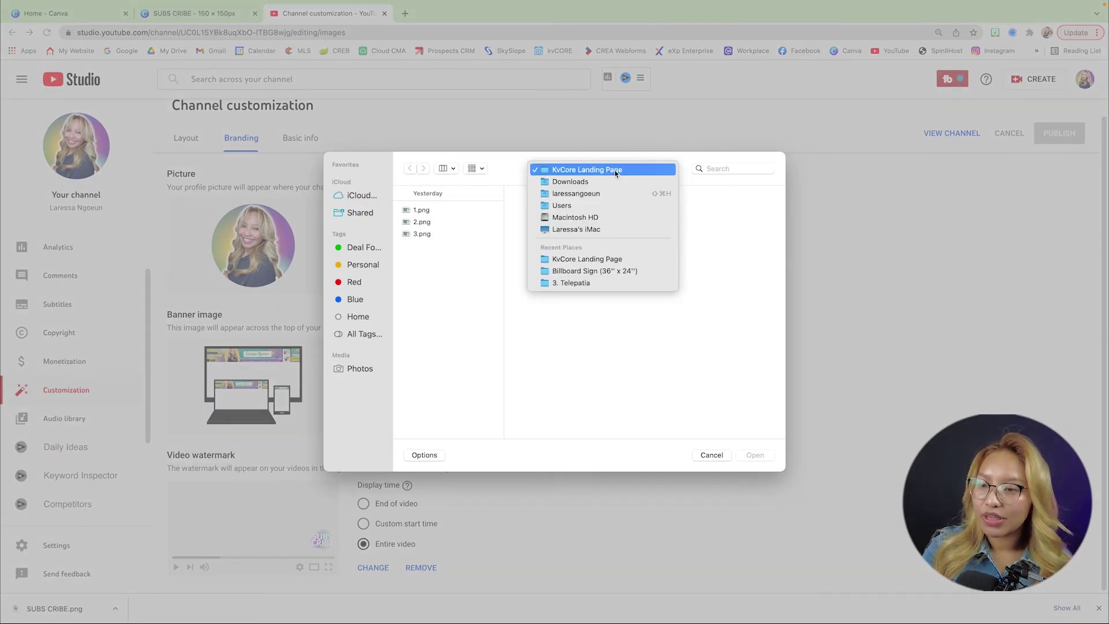
click(594, 183)
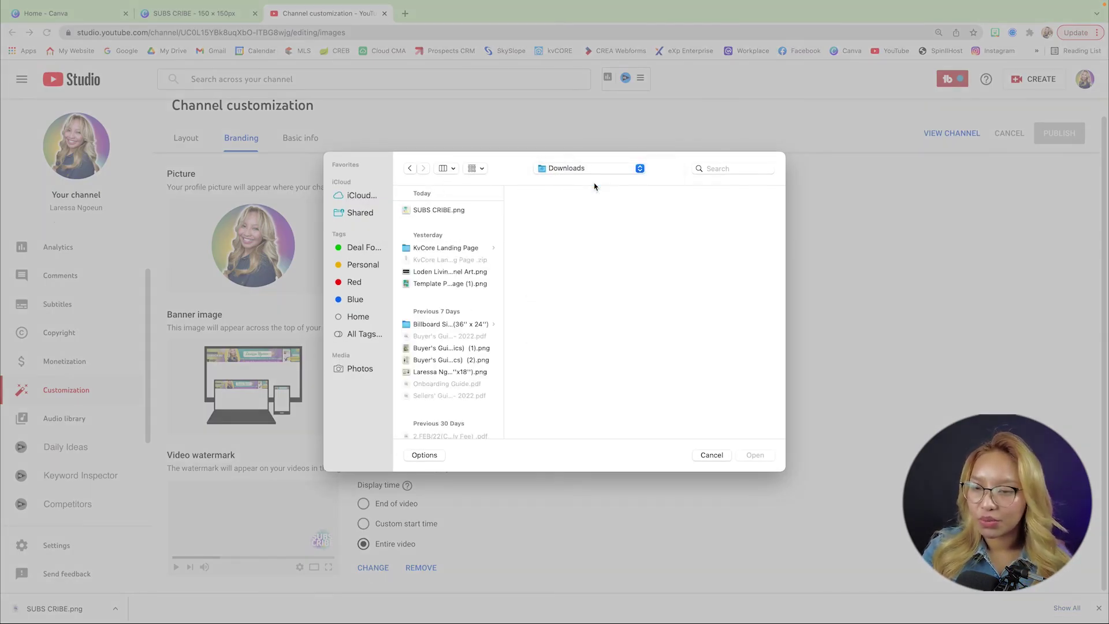
click(458, 211)
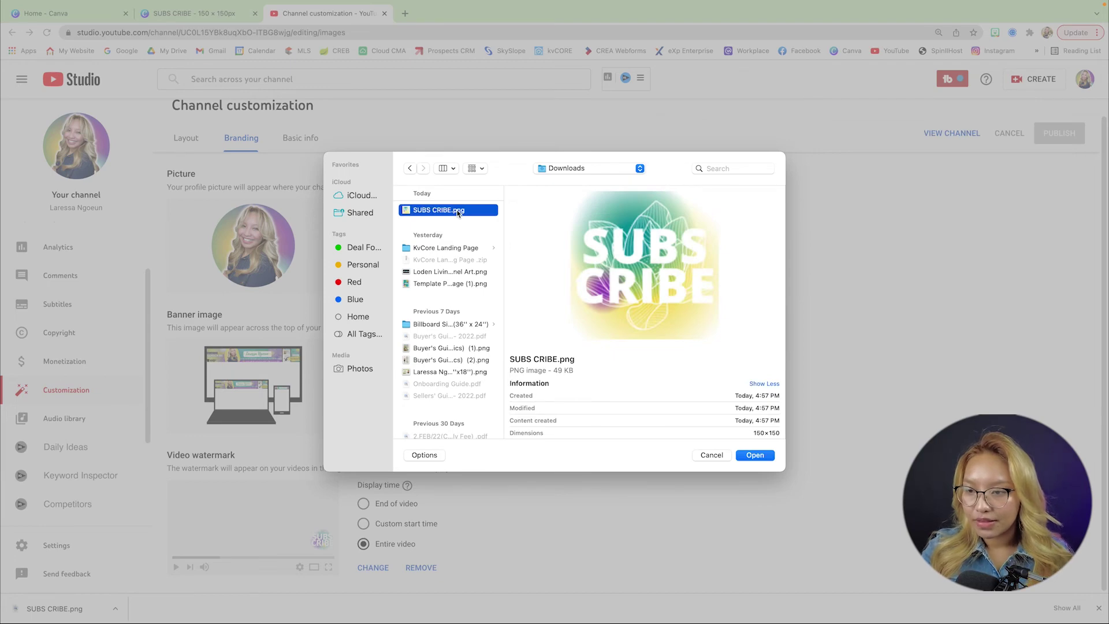
drag(457, 211, 457, 212)
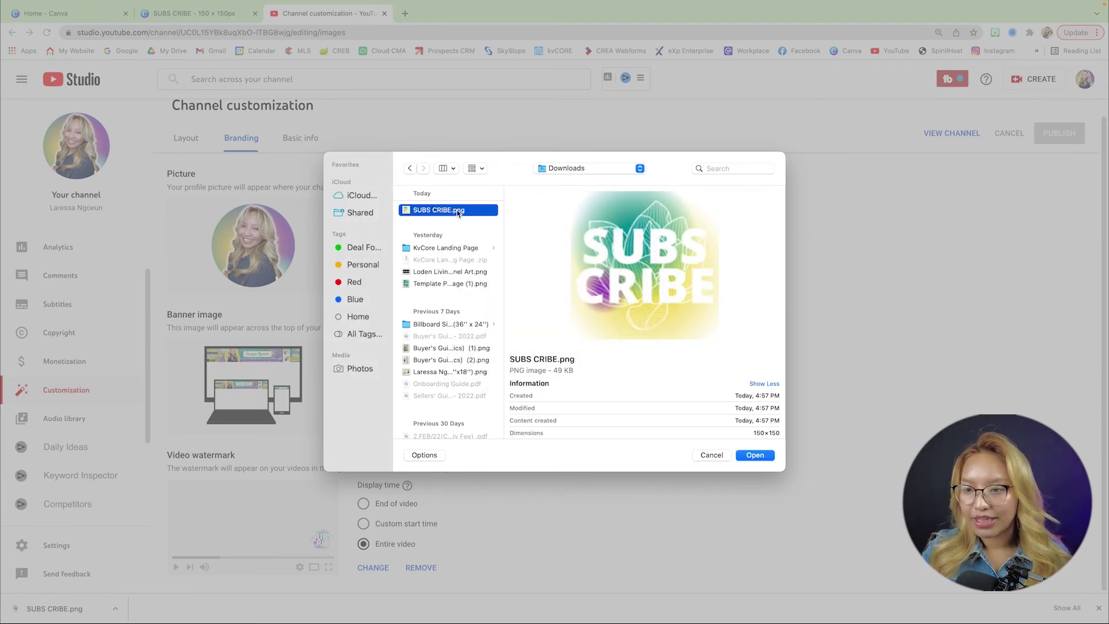
click(755, 454)
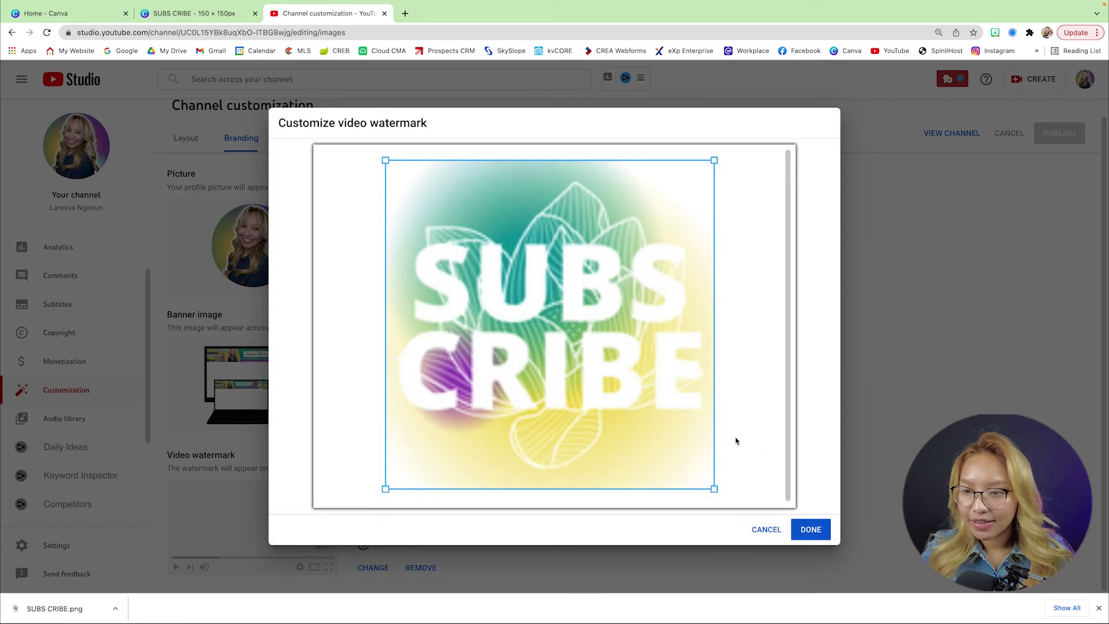
click(811, 530)
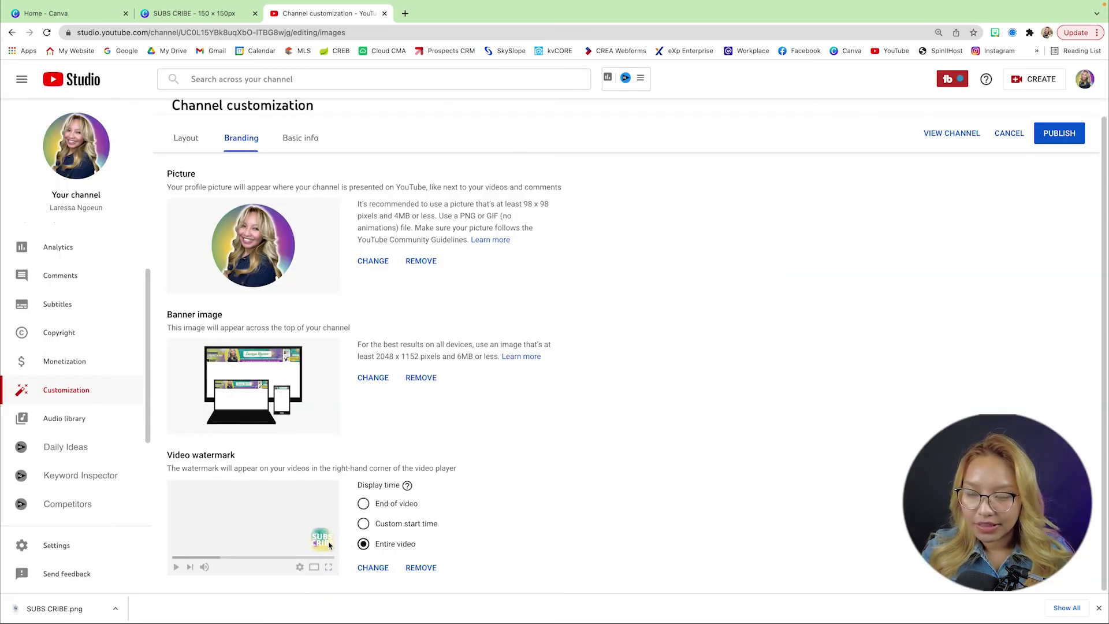